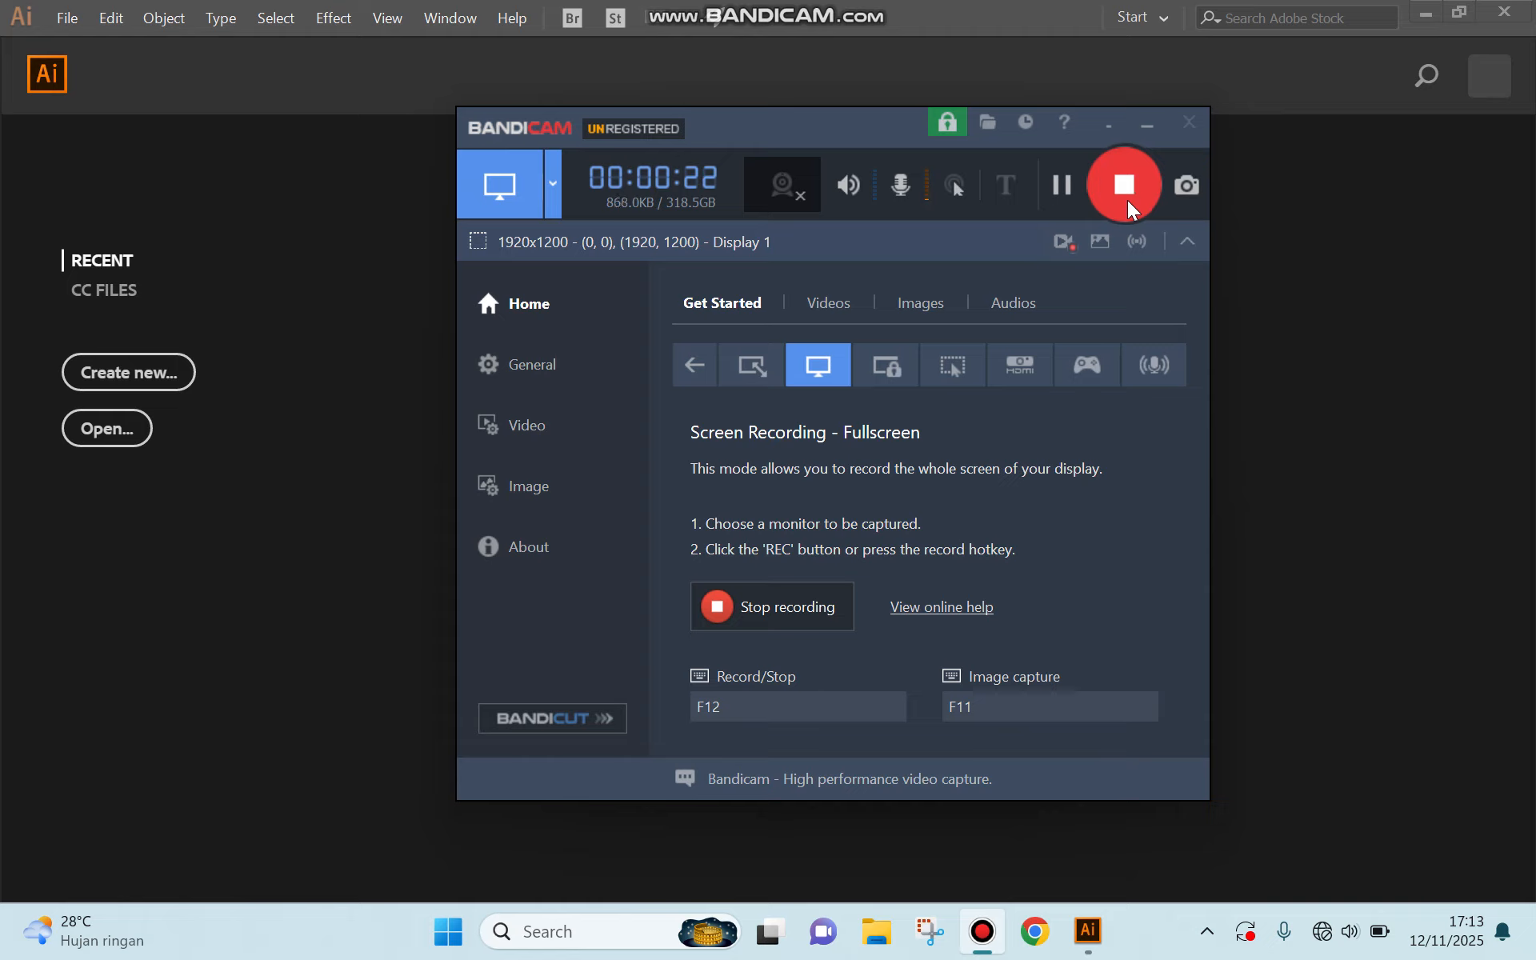
pyautogui.click(1142, 118)
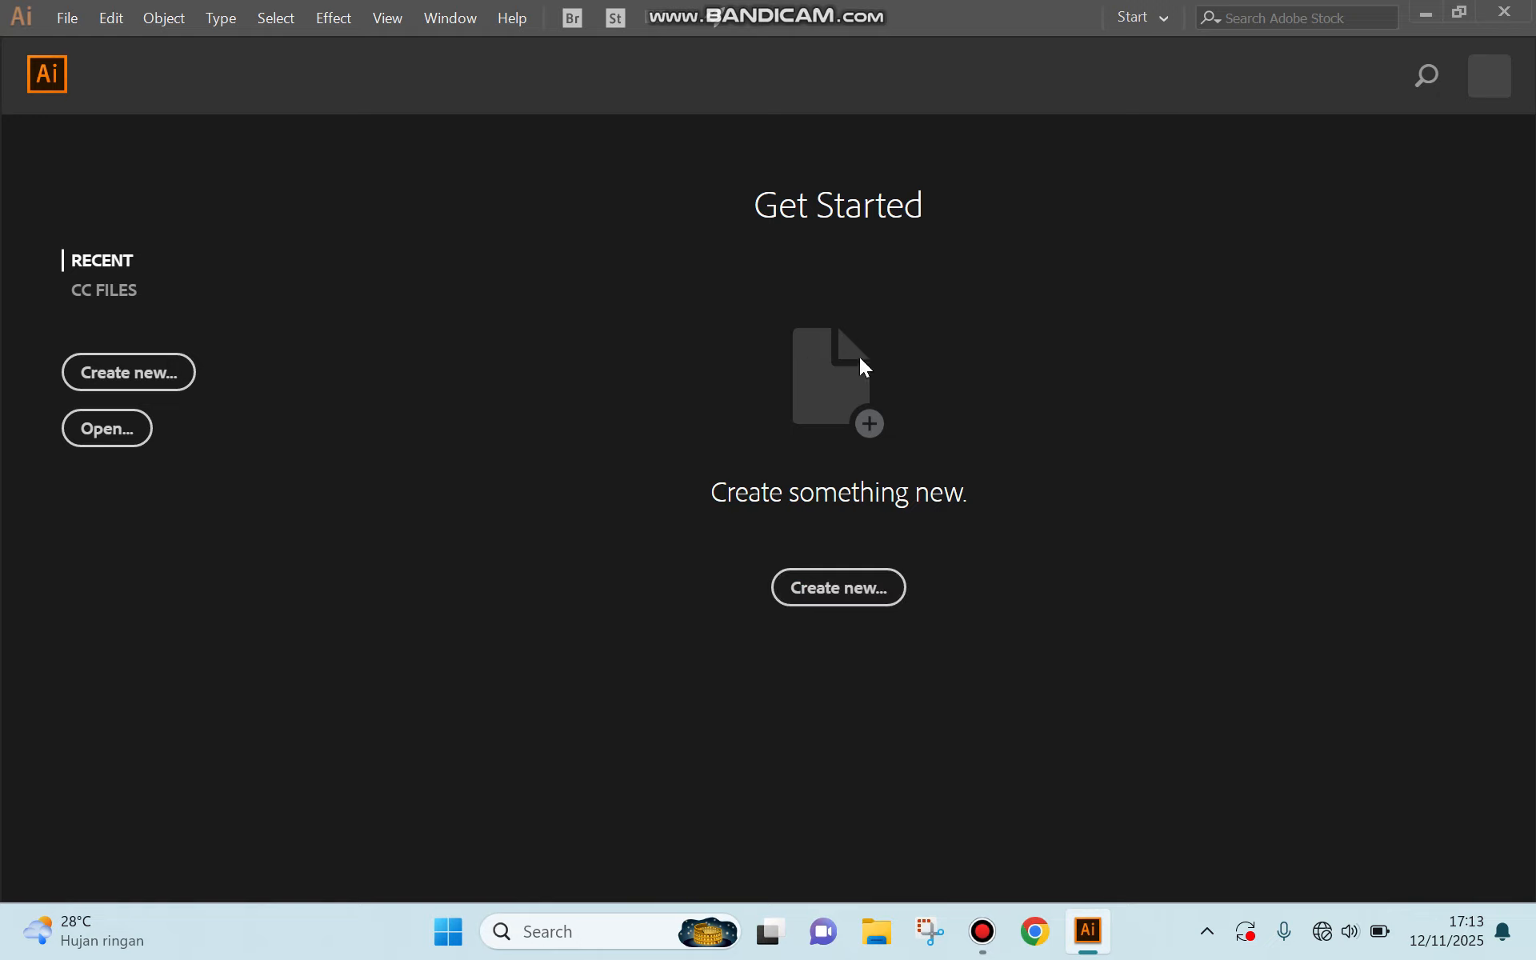
# Open the new document settings and review the Mobile, Web, Print, and Film & Video presets.
pyautogui.click(827, 594)
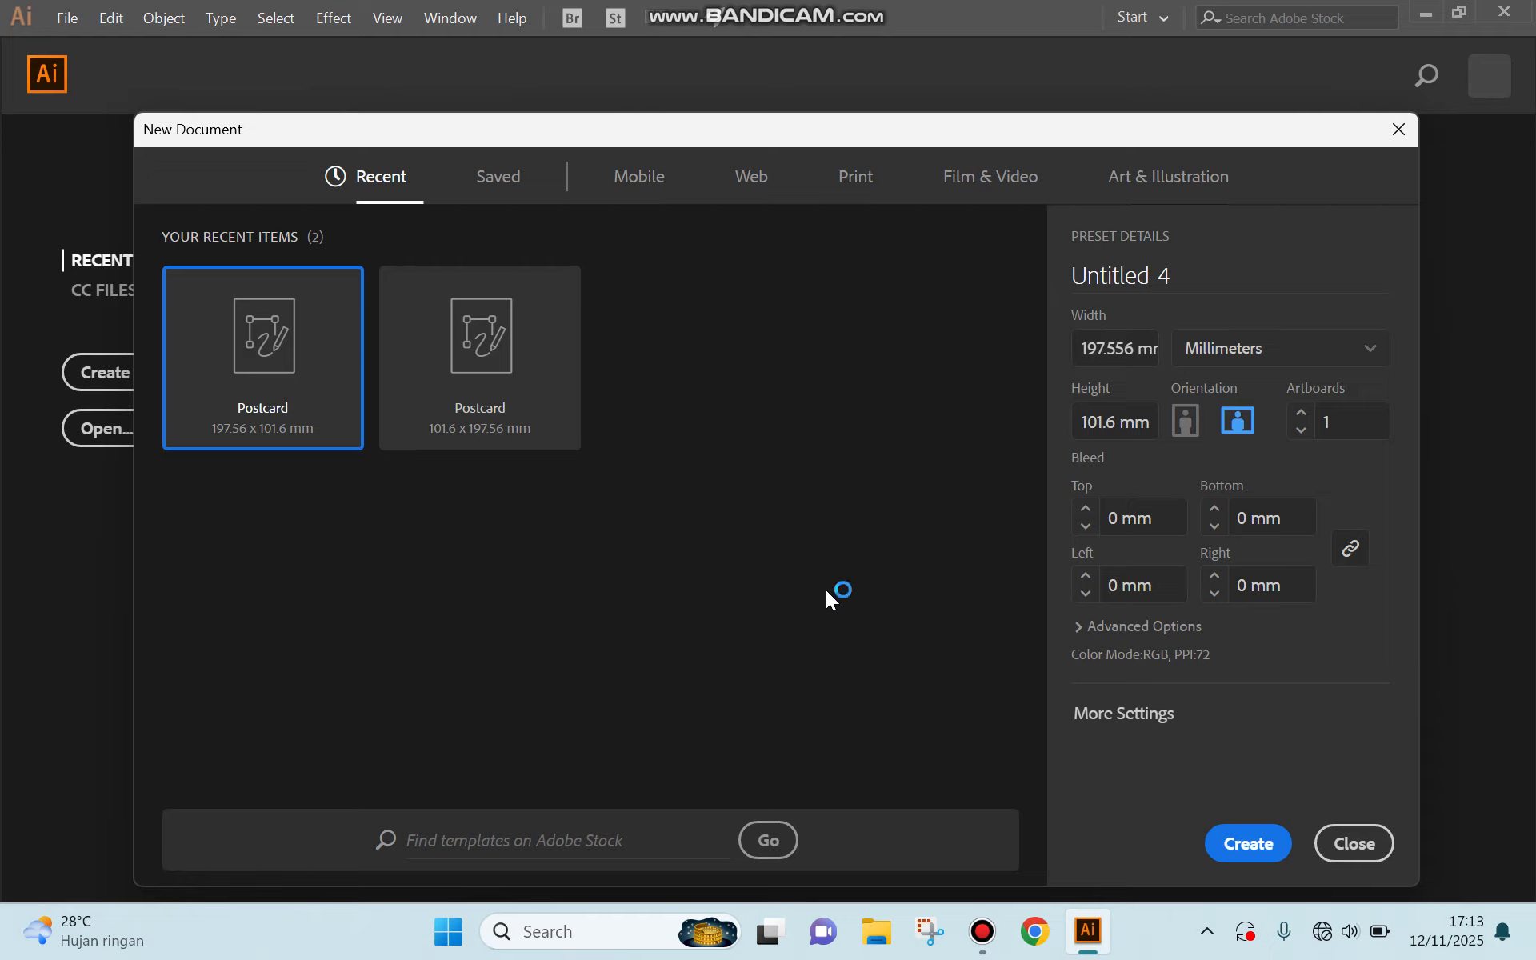
pyautogui.click(641, 191)
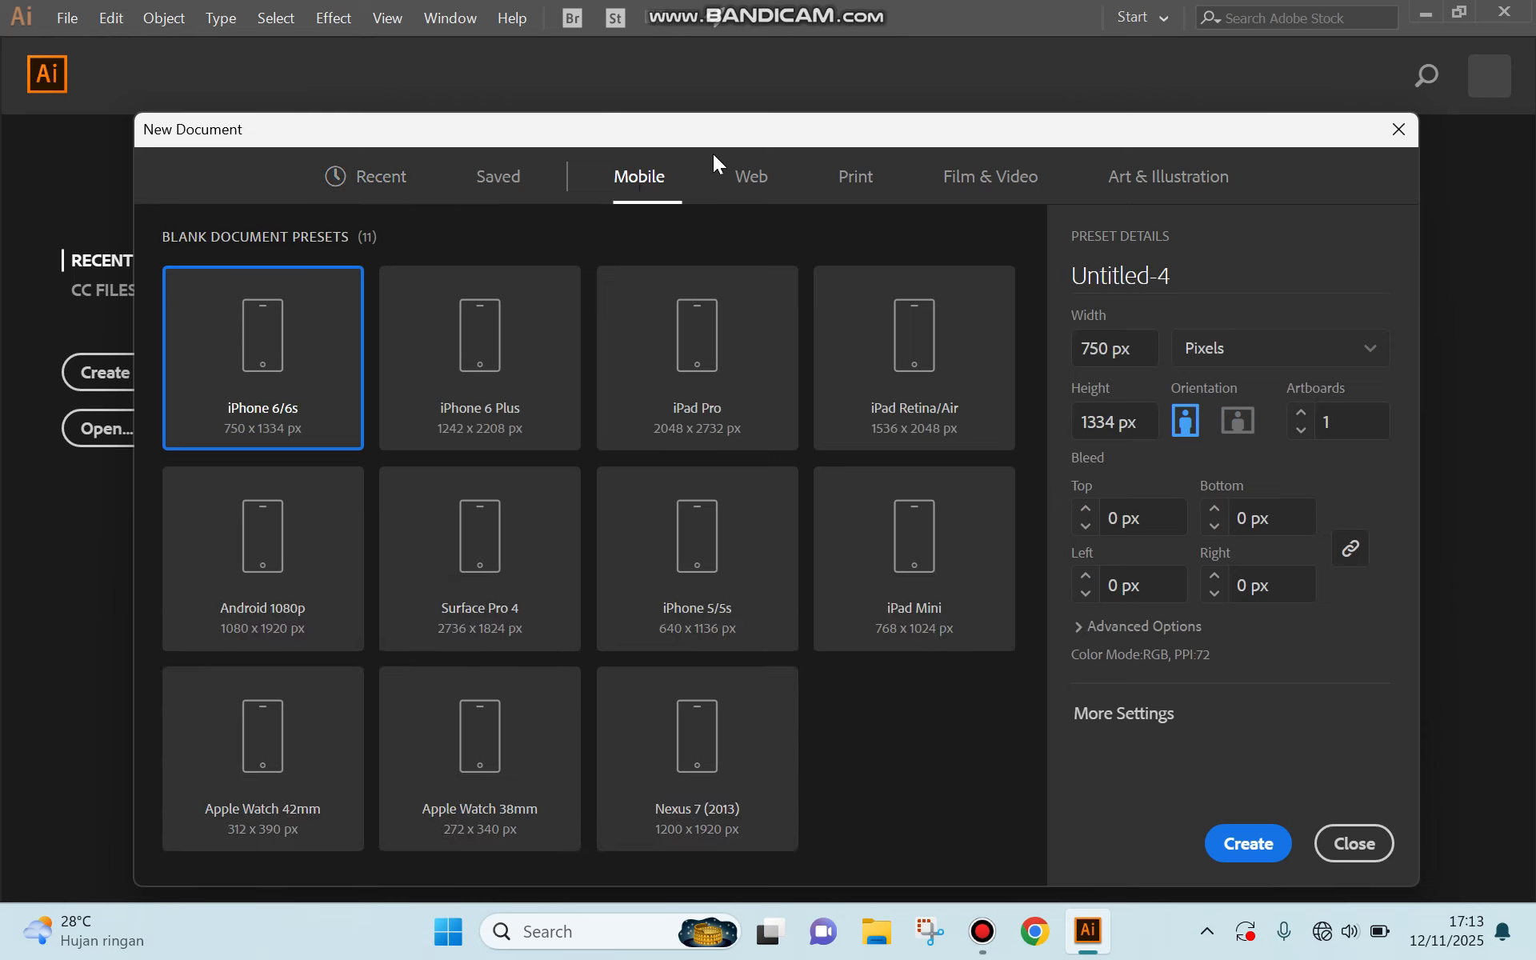
pyautogui.click(754, 189)
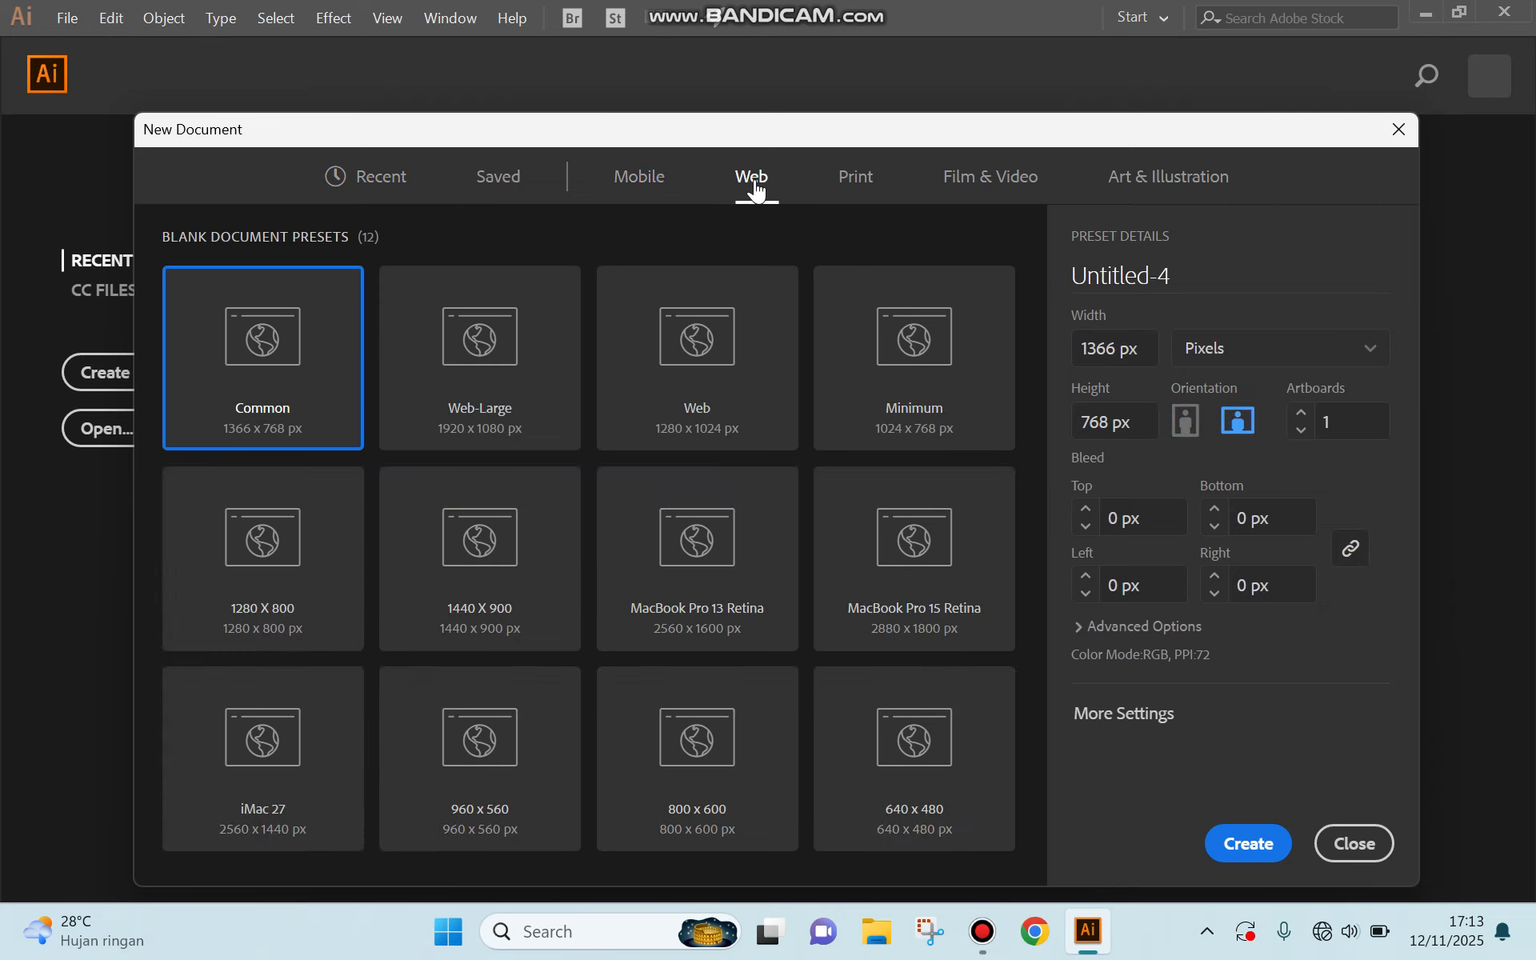
pyautogui.click(853, 189)
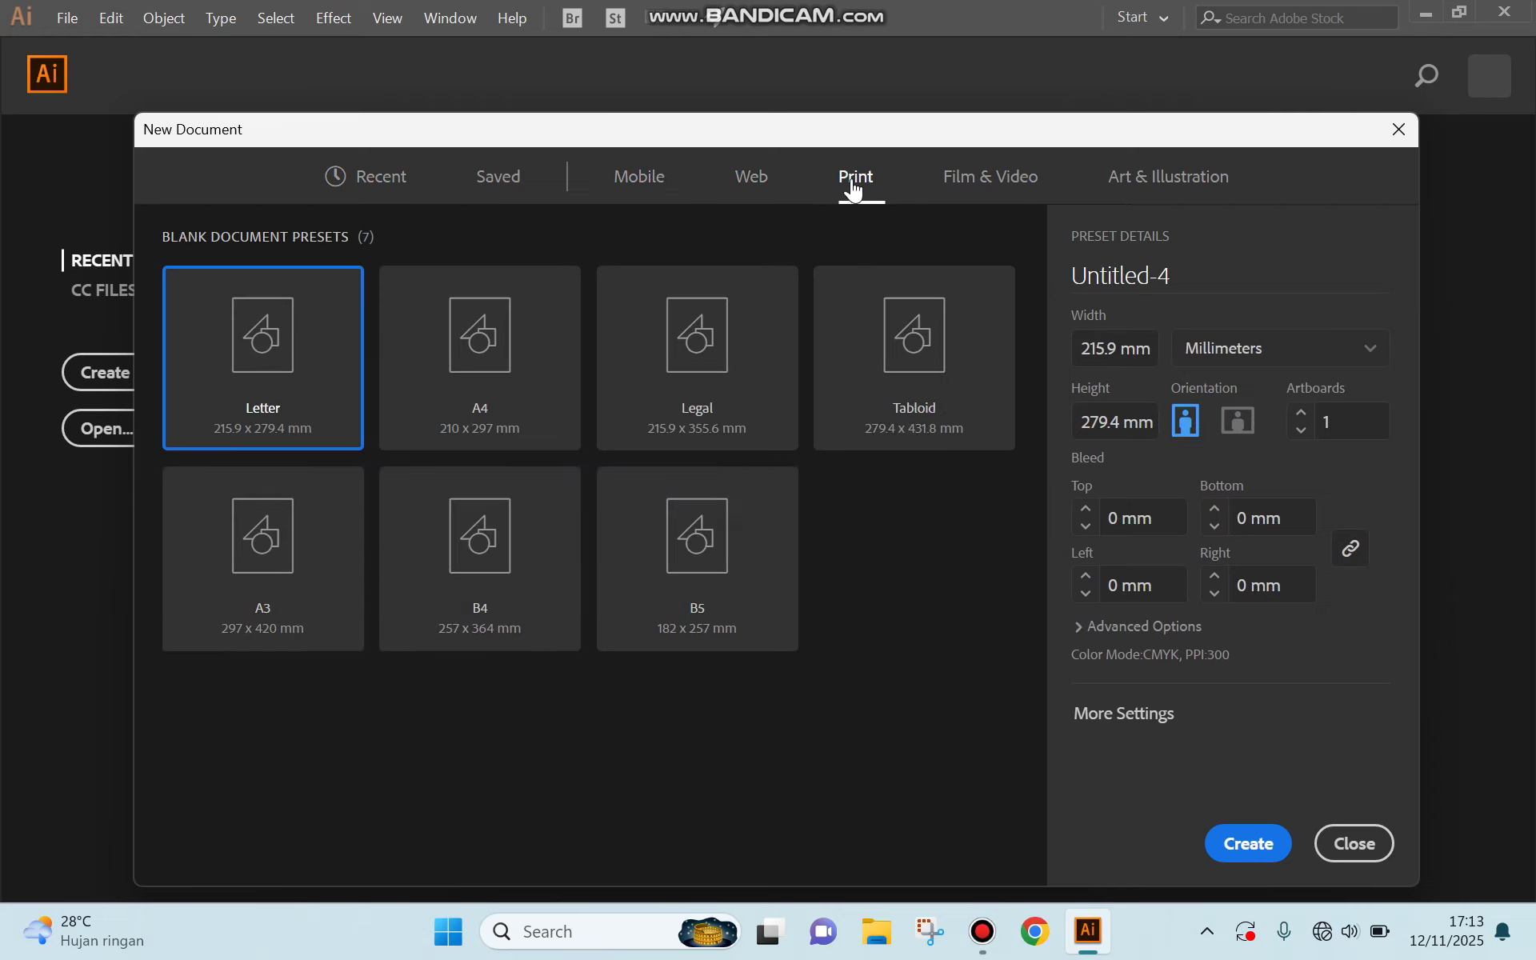
pyautogui.click(975, 194)
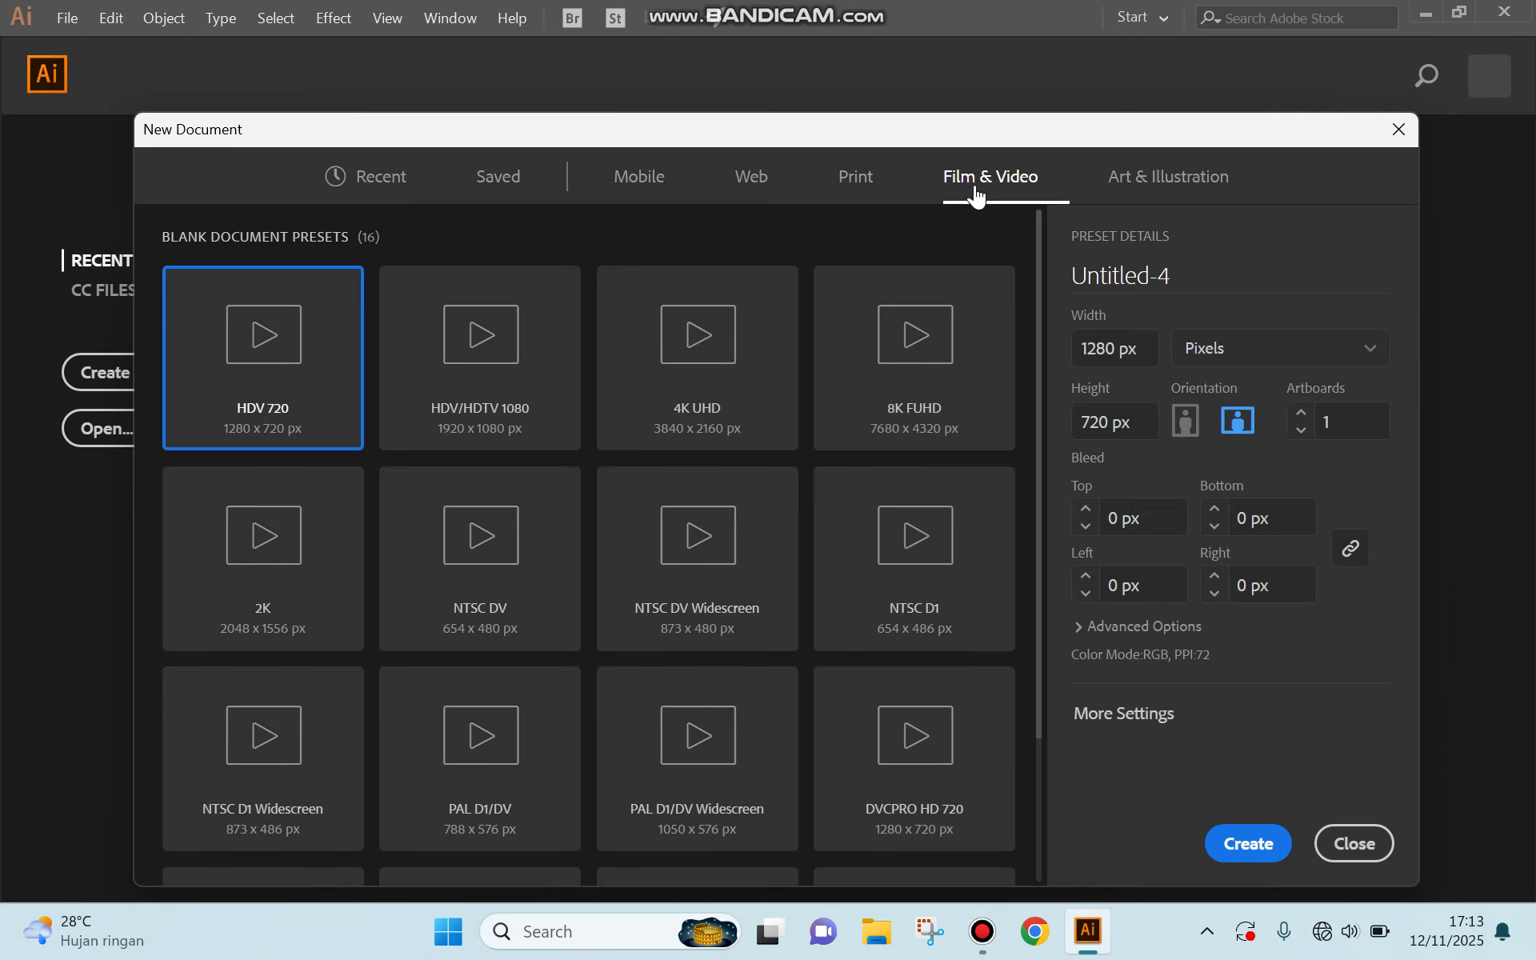
# Create a document named Project 1 from the recent 197.56 x 101.6 mm Postcard preset, keeping millimeters as units.
pyautogui.click(388, 184)
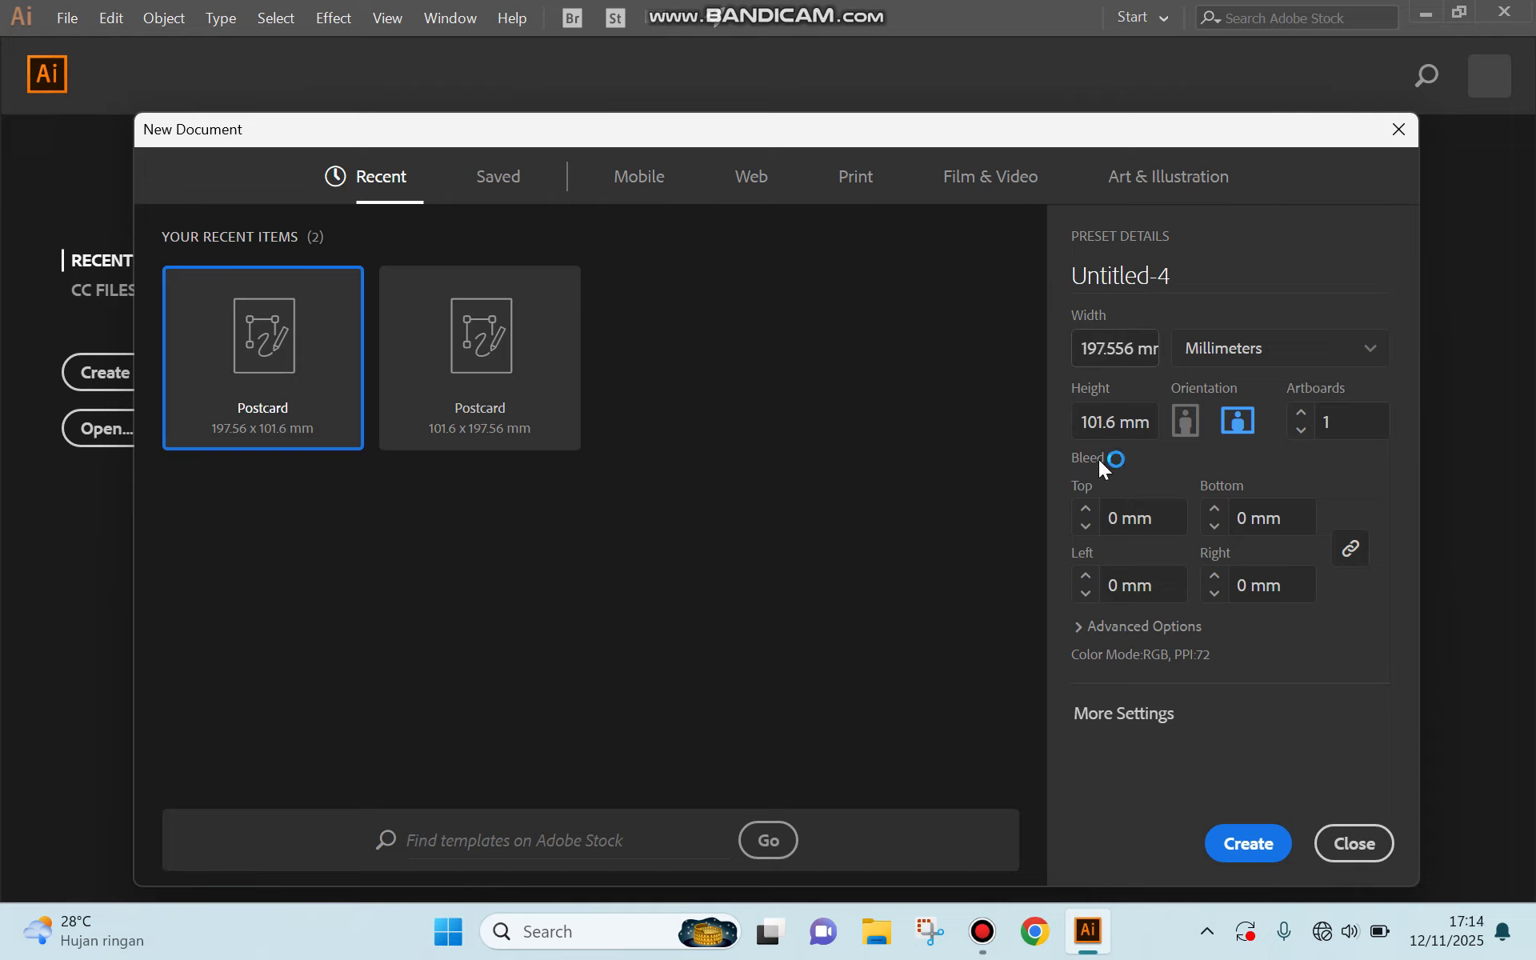
pyautogui.click(1218, 351)
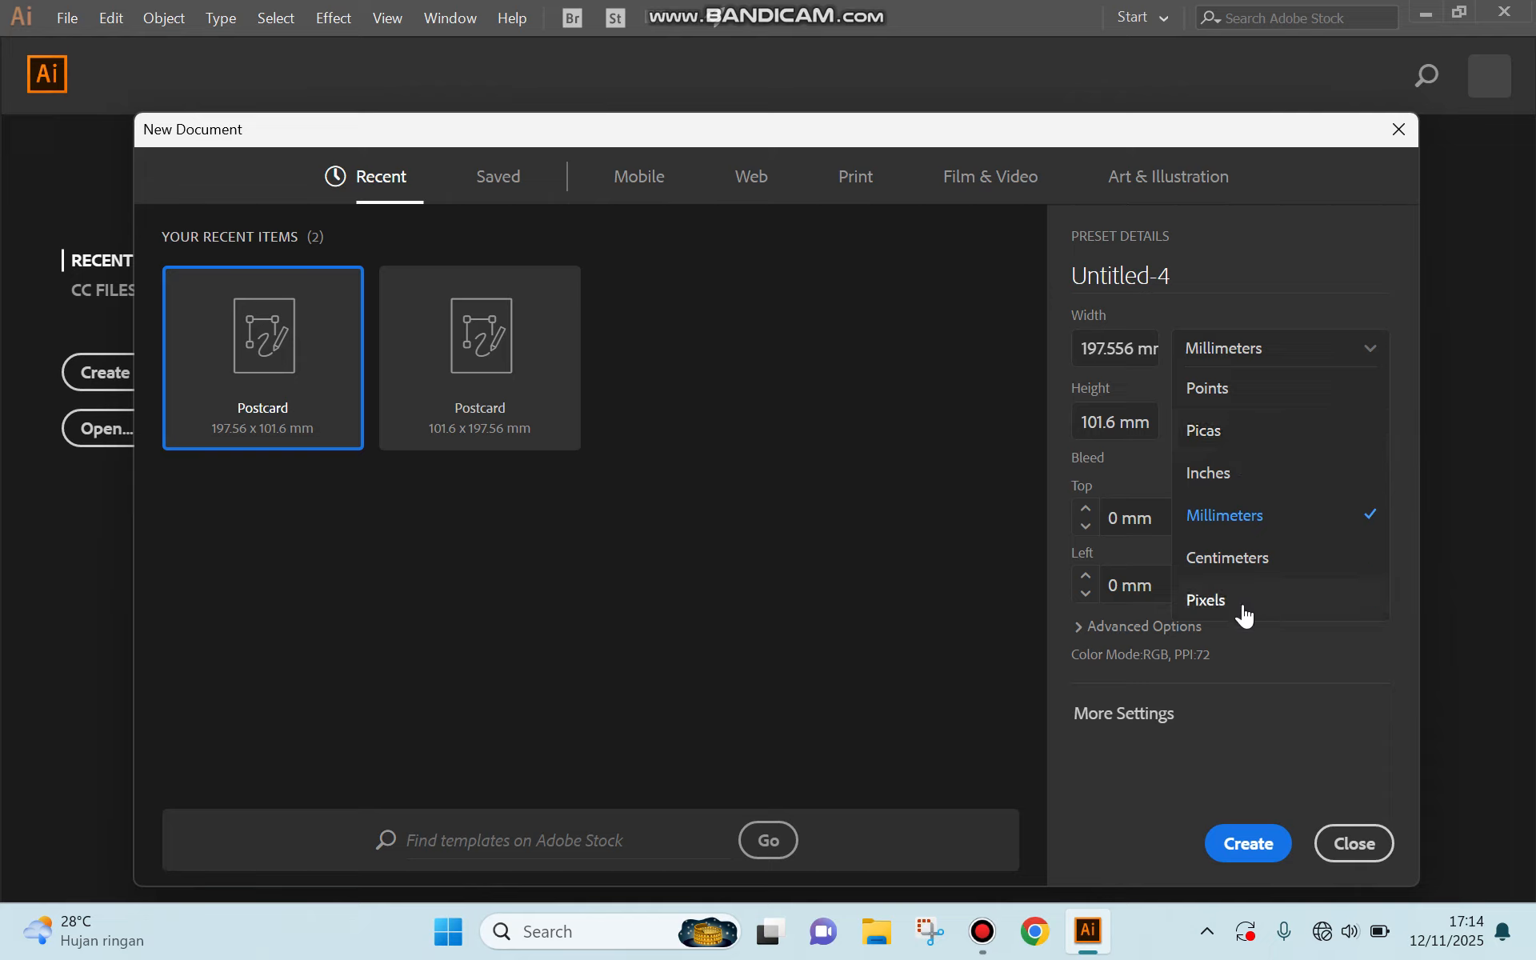
pyautogui.click(1241, 267)
pyautogui.click(1172, 268)
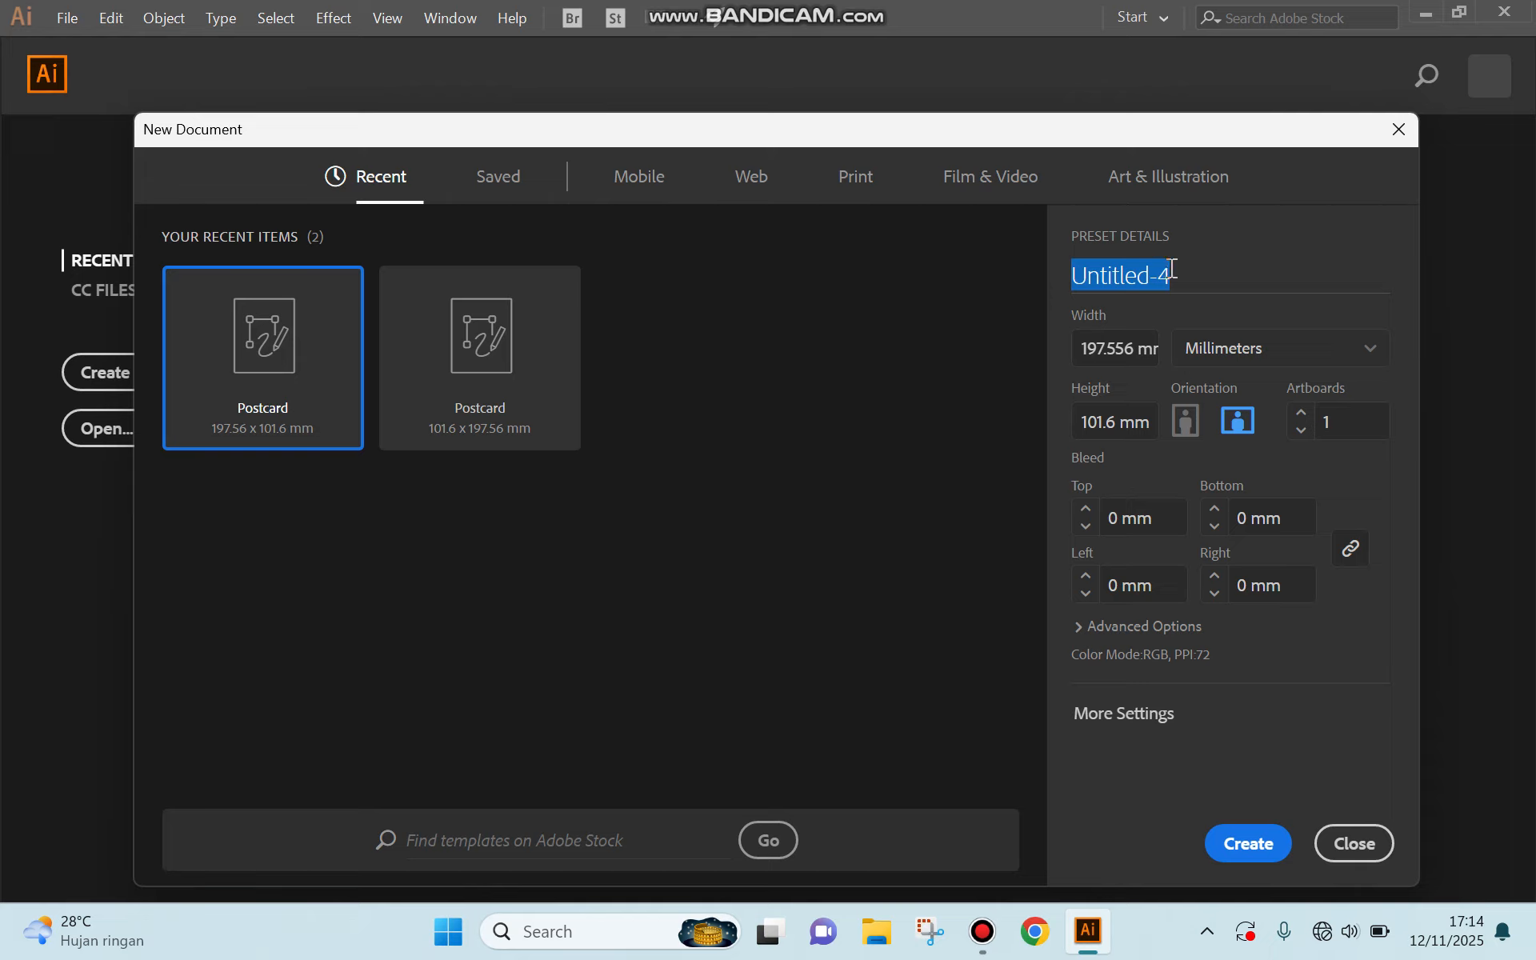
pyautogui.write('Pr')
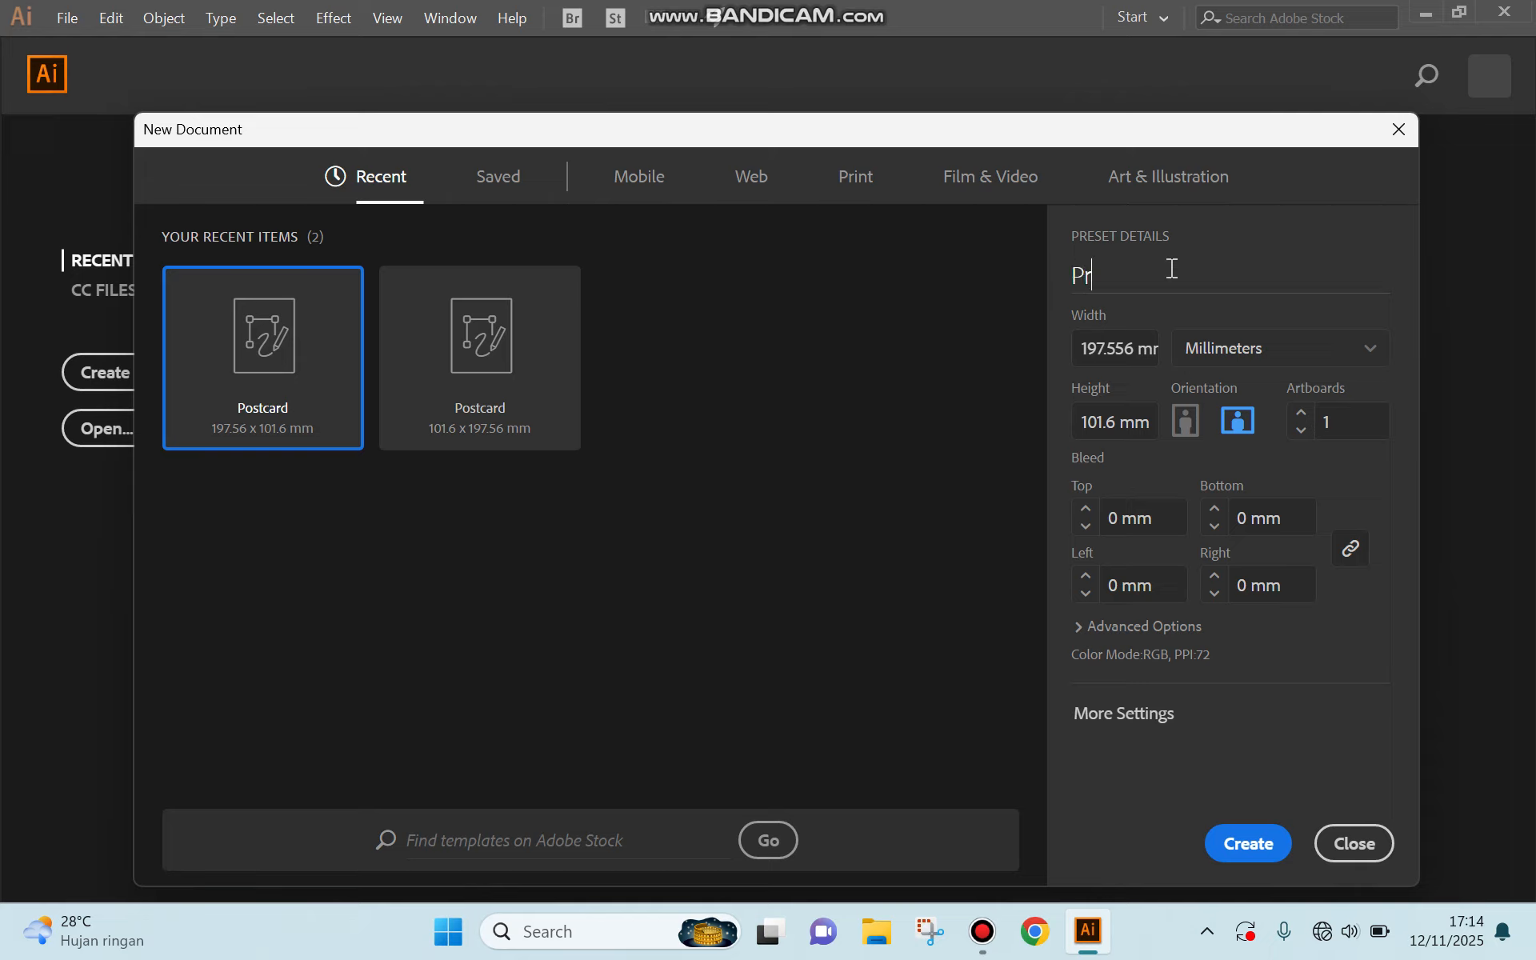
pyautogui.write('oject 1')
pyautogui.click(1252, 854)
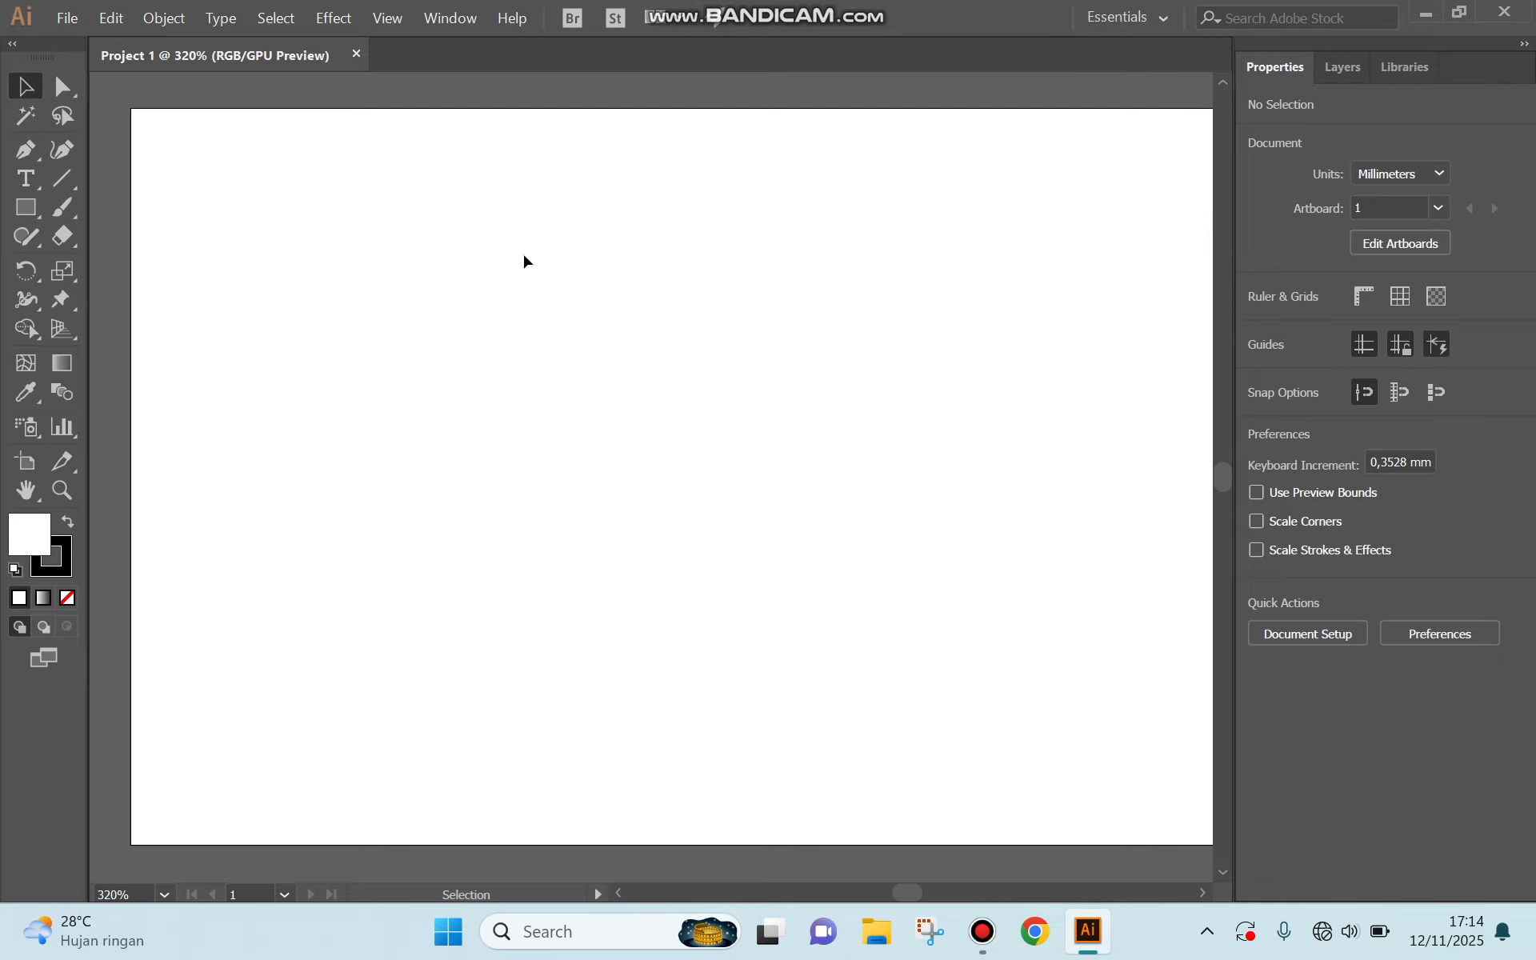
# Place the placeholder text "Lorem ipsum" near the artboard's upper-left corner and break it into two lines.
pyautogui.click(21, 183)
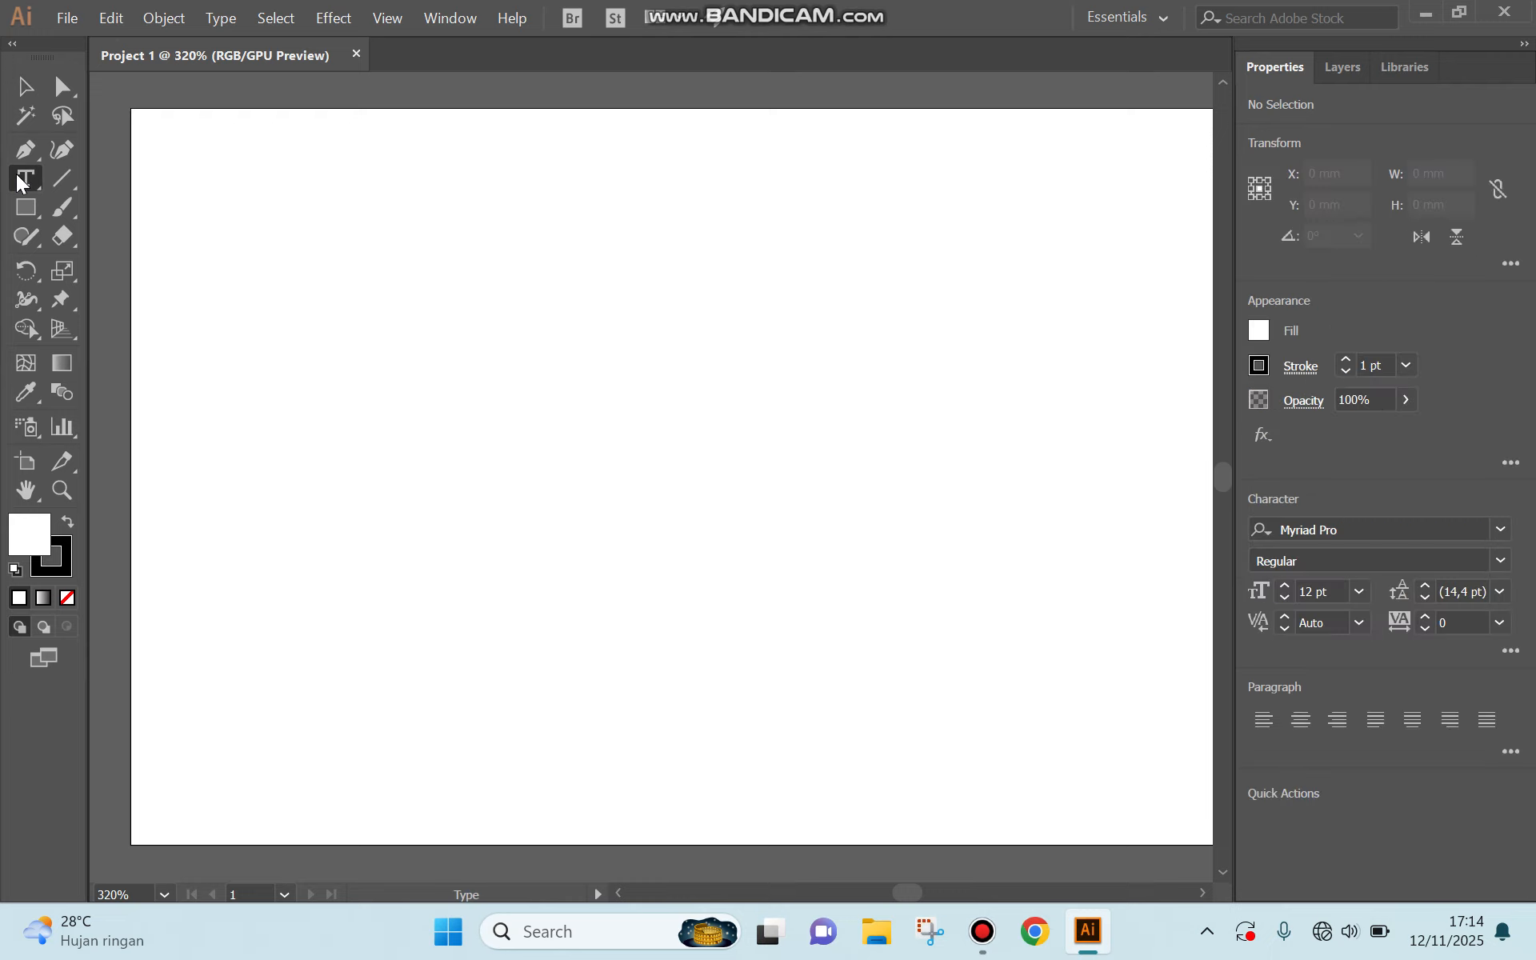
pyautogui.click(259, 245)
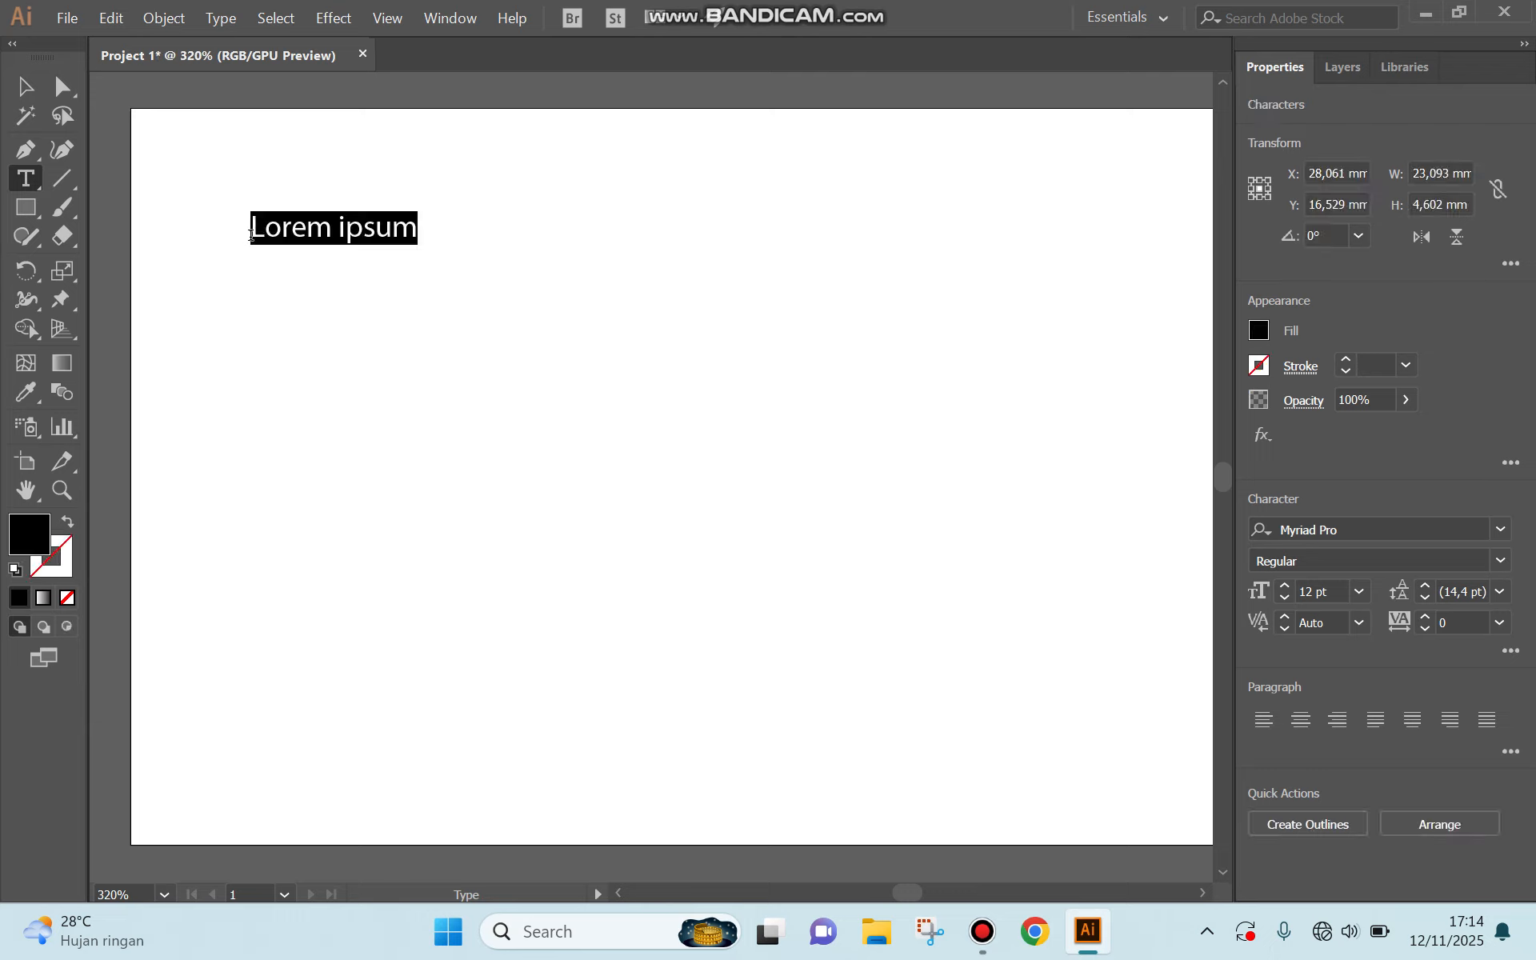
pyautogui.click(344, 228)
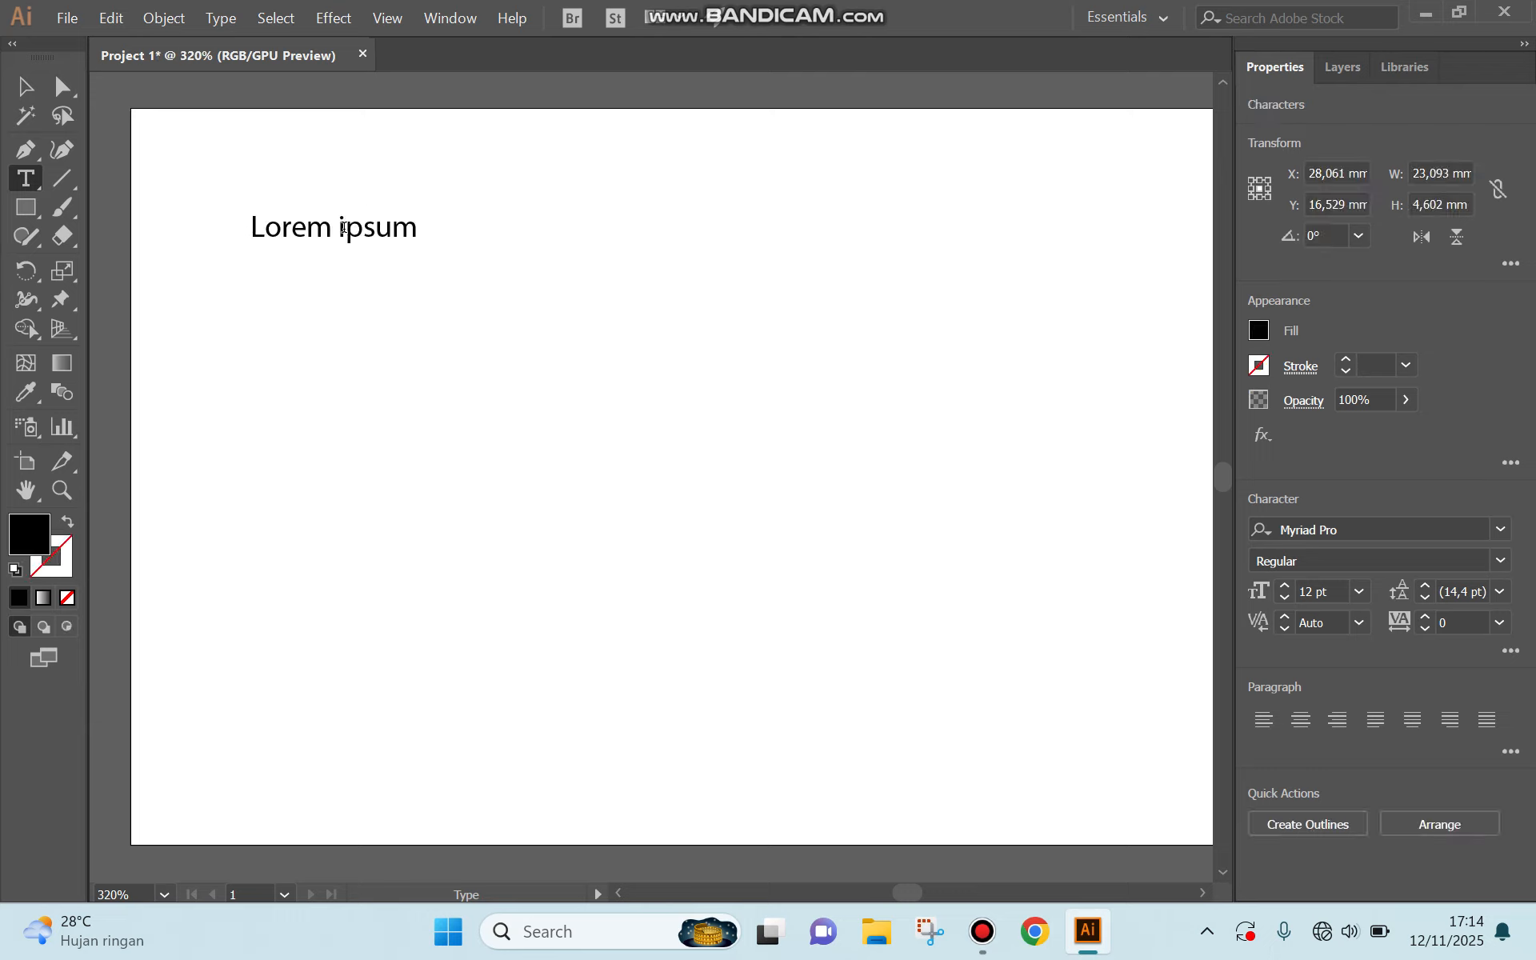
pyautogui.press('Left')
pyautogui.press('Return')
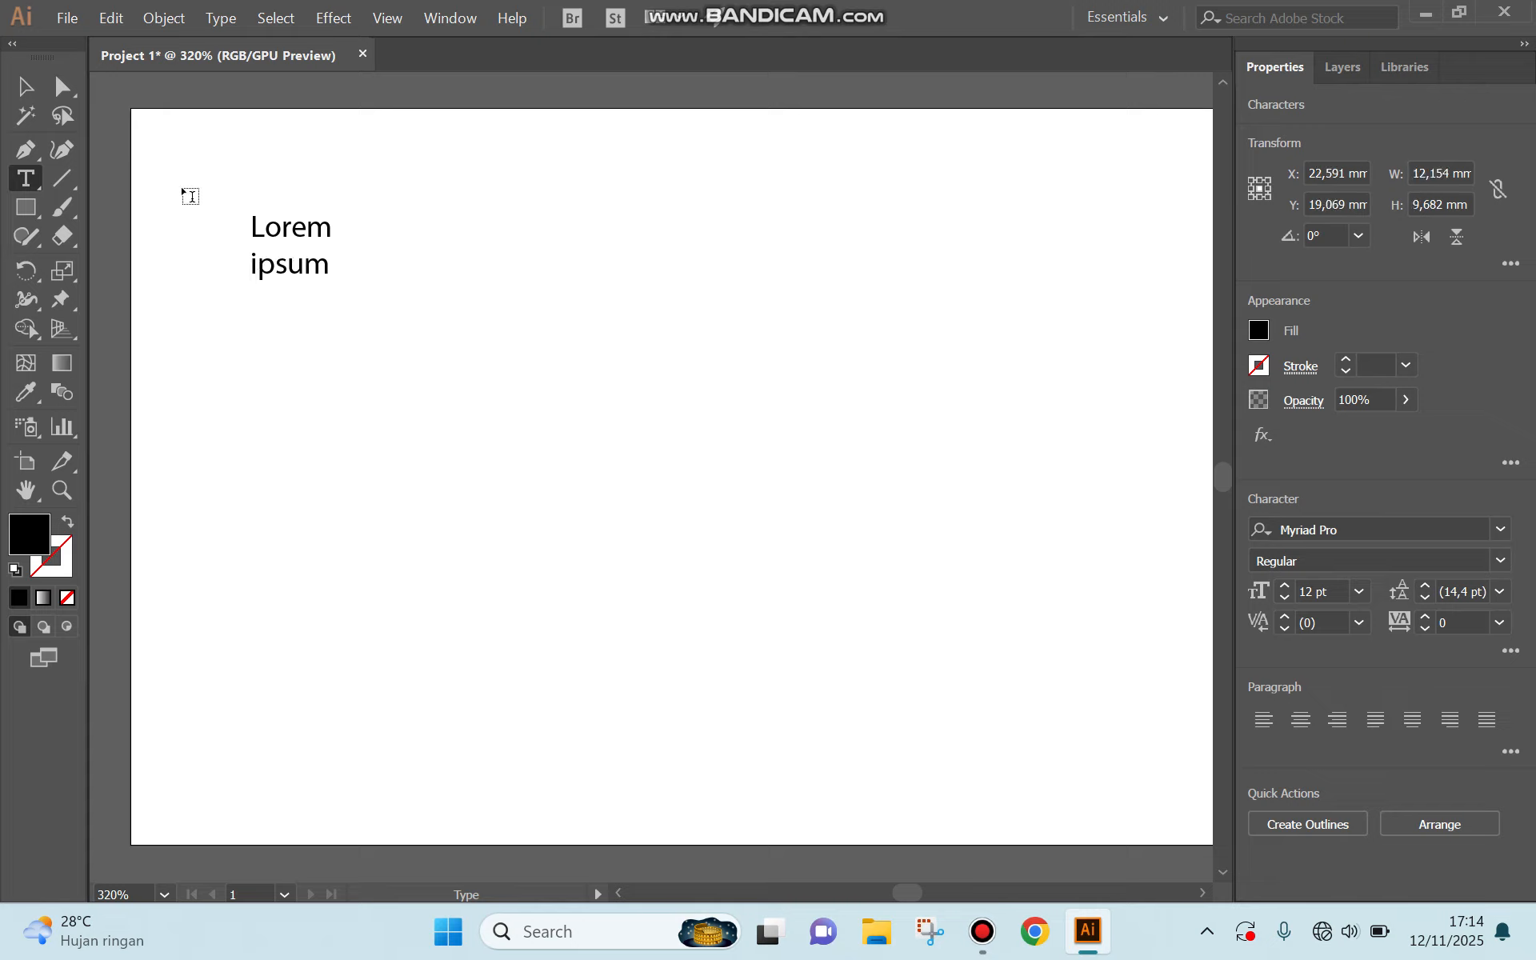
# Select the two-line text as an object and enlarge it to about 52 x 38 mm.
pyautogui.click(277, 233)
pyautogui.click(36, 88)
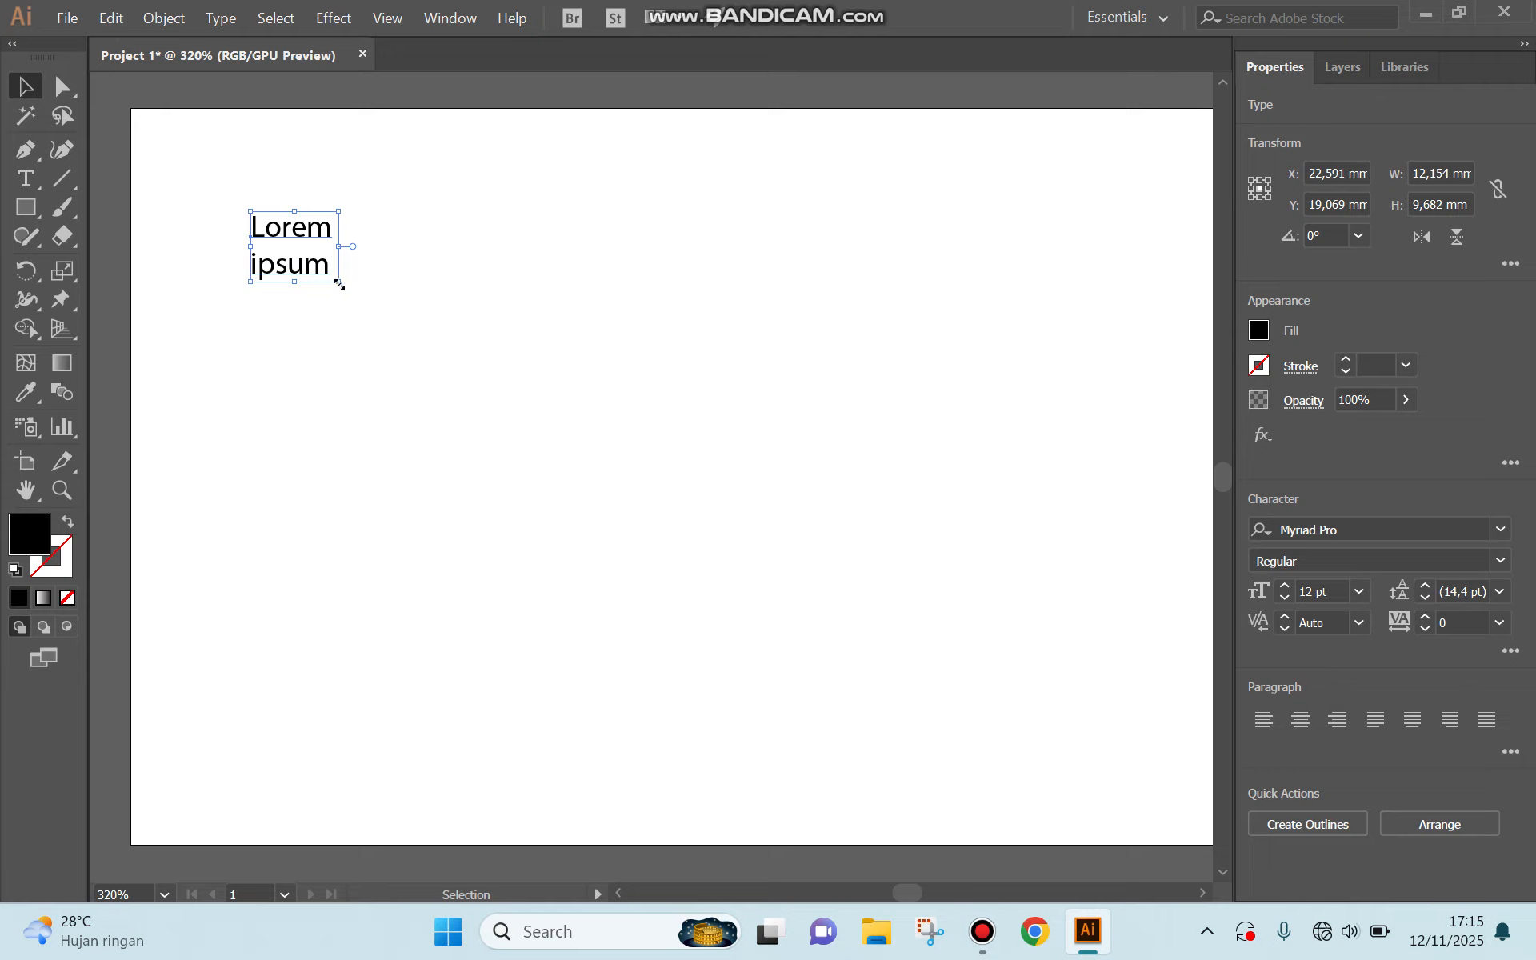
pyautogui.moveTo(339, 284); pyautogui.dragTo(629, 488)
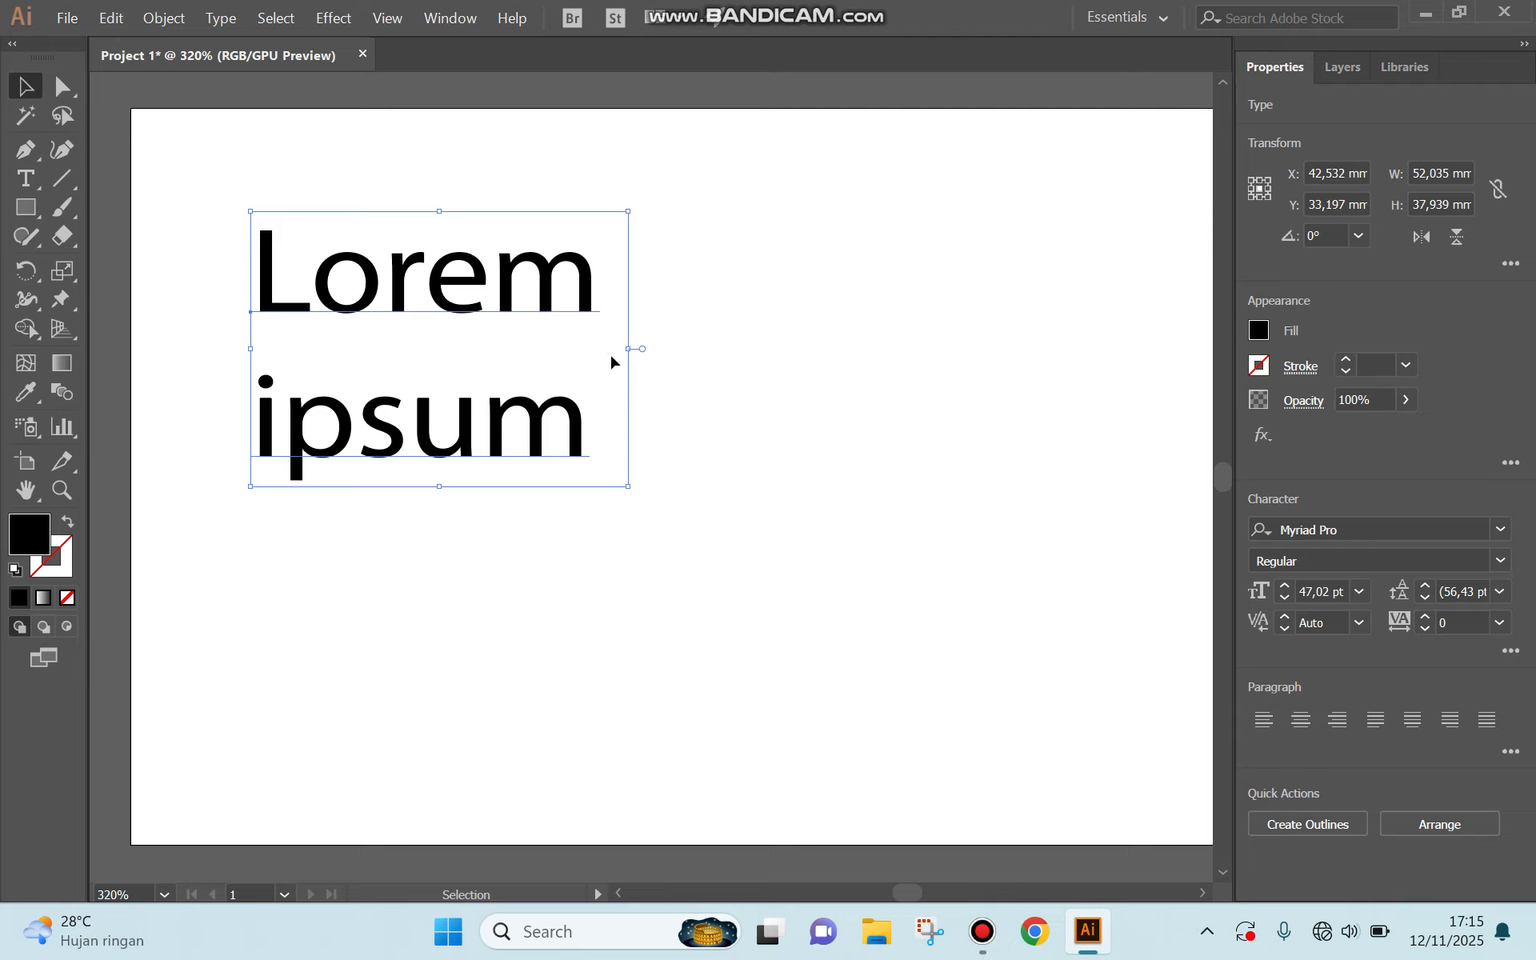
# Set the Lorem ipsum text's font to Hobo Std Medium with the Medium style.
pyautogui.click(1502, 531)
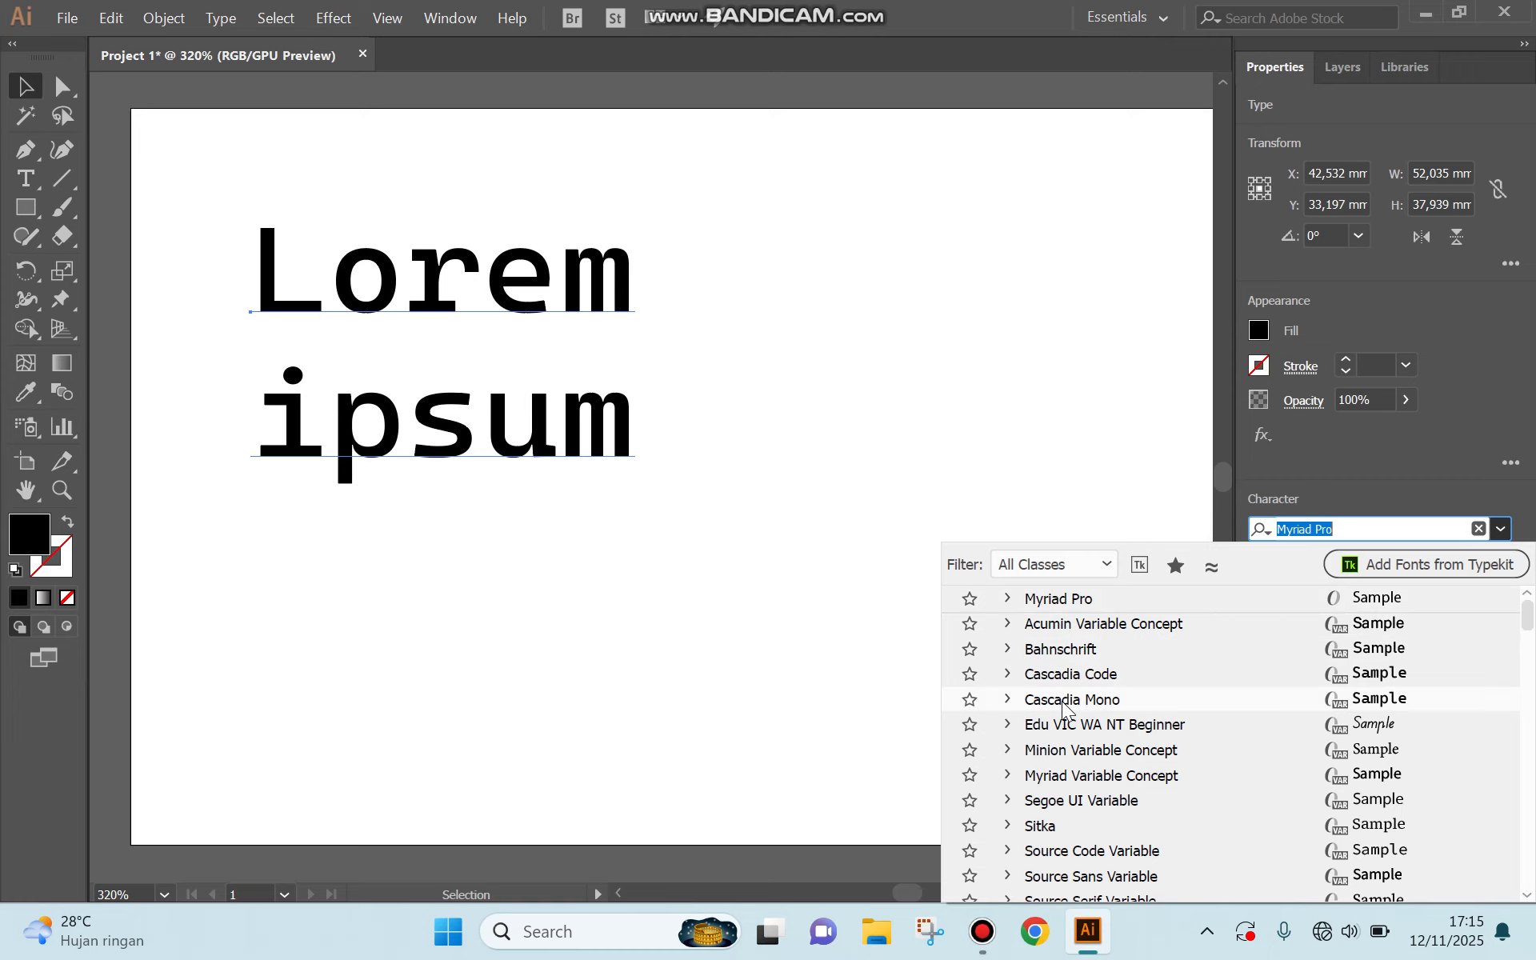
pyautogui.scroll(-10, 1064, 708)
pyautogui.scroll(1, 1064, 708)
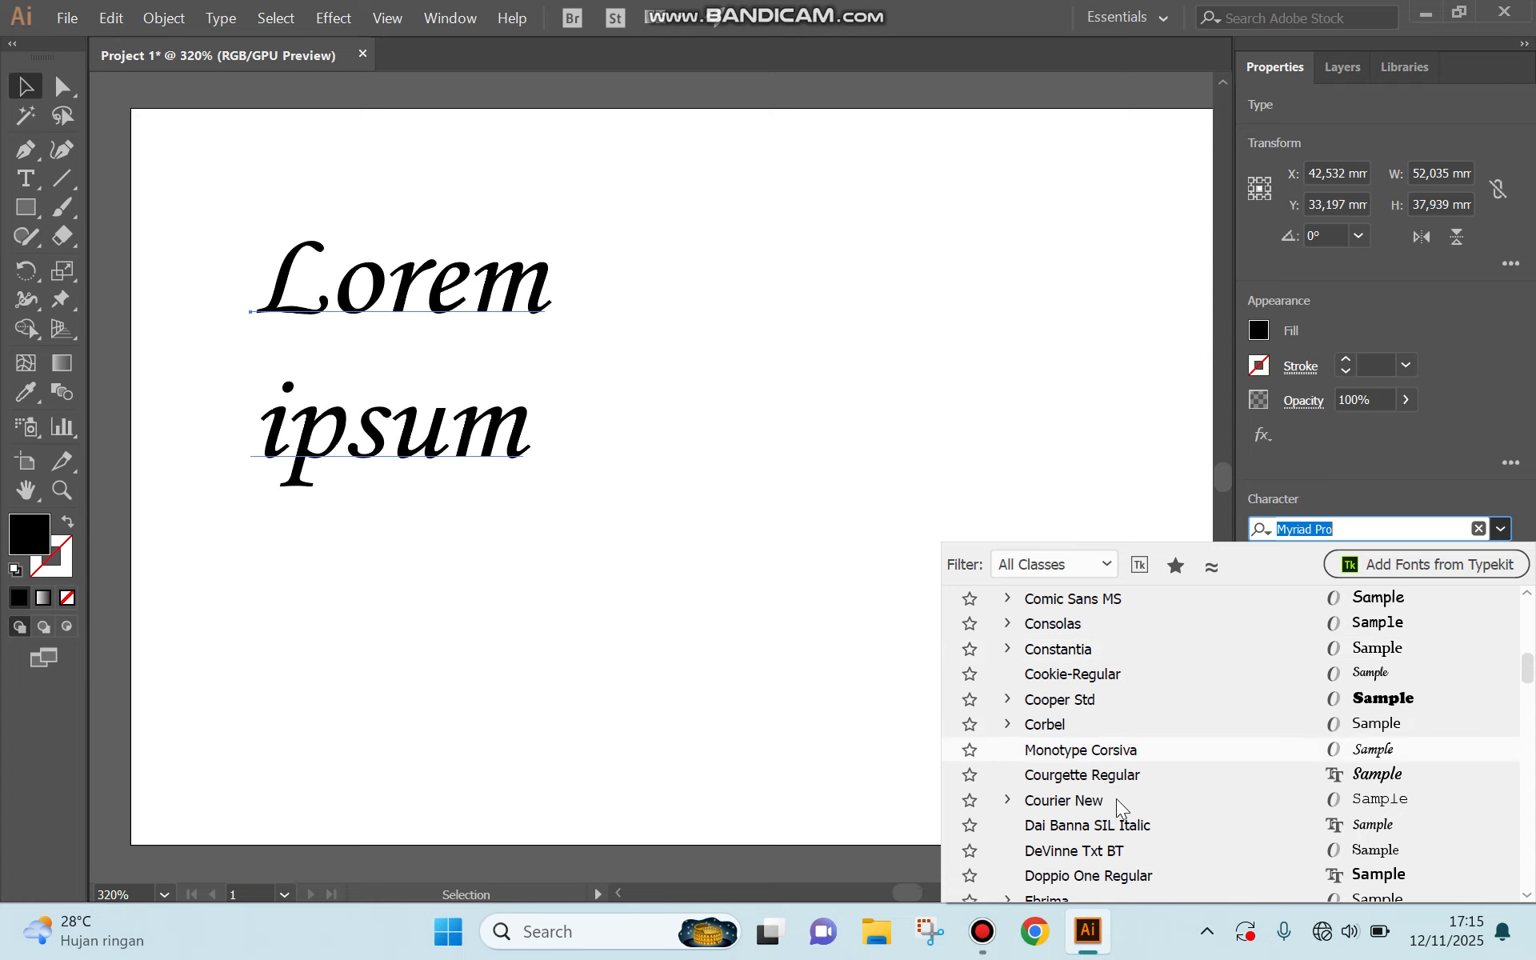
pyautogui.scroll(-20, 1113, 808)
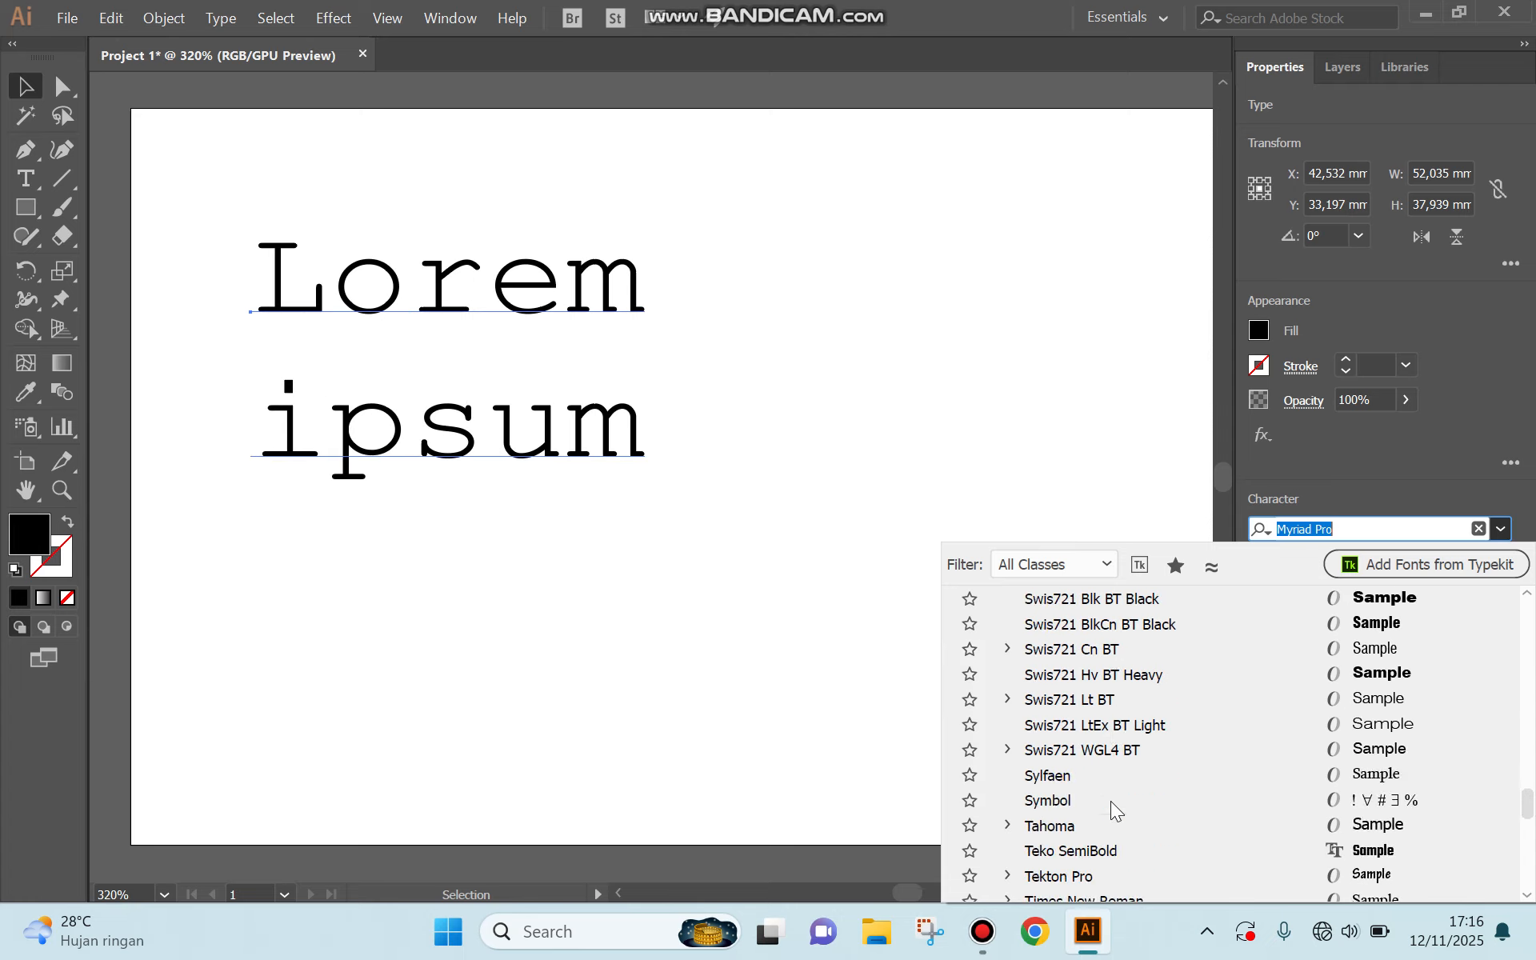
pyautogui.scroll(-20, 1113, 804)
pyautogui.scroll(20, 1114, 807)
pyautogui.scroll(20, 1113, 808)
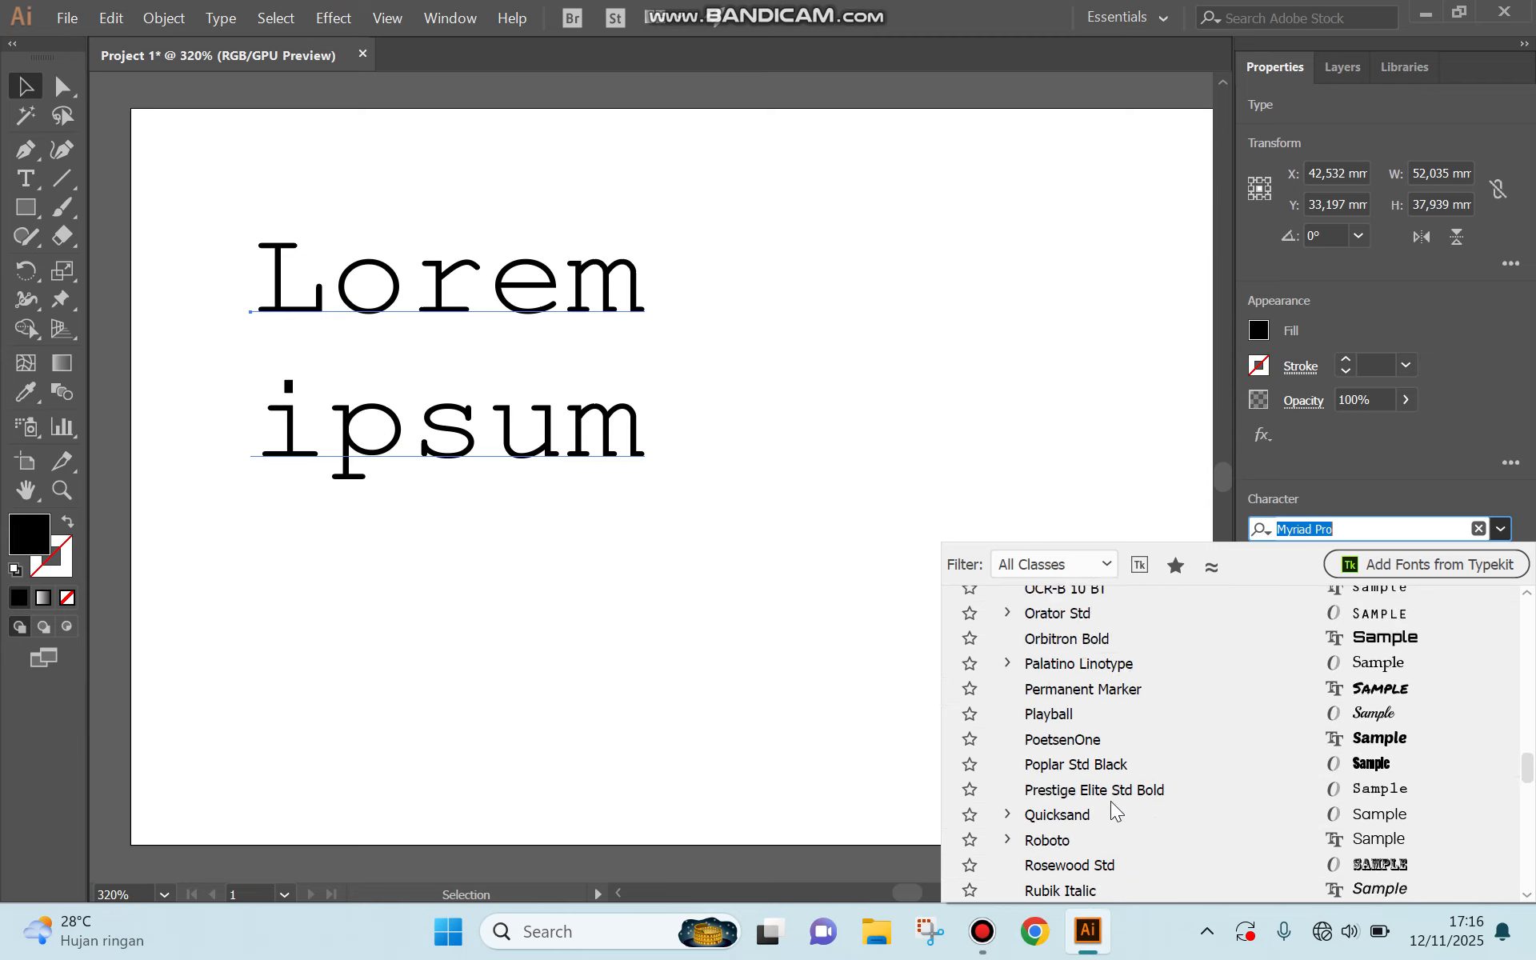
pyautogui.scroll(15, 1112, 809)
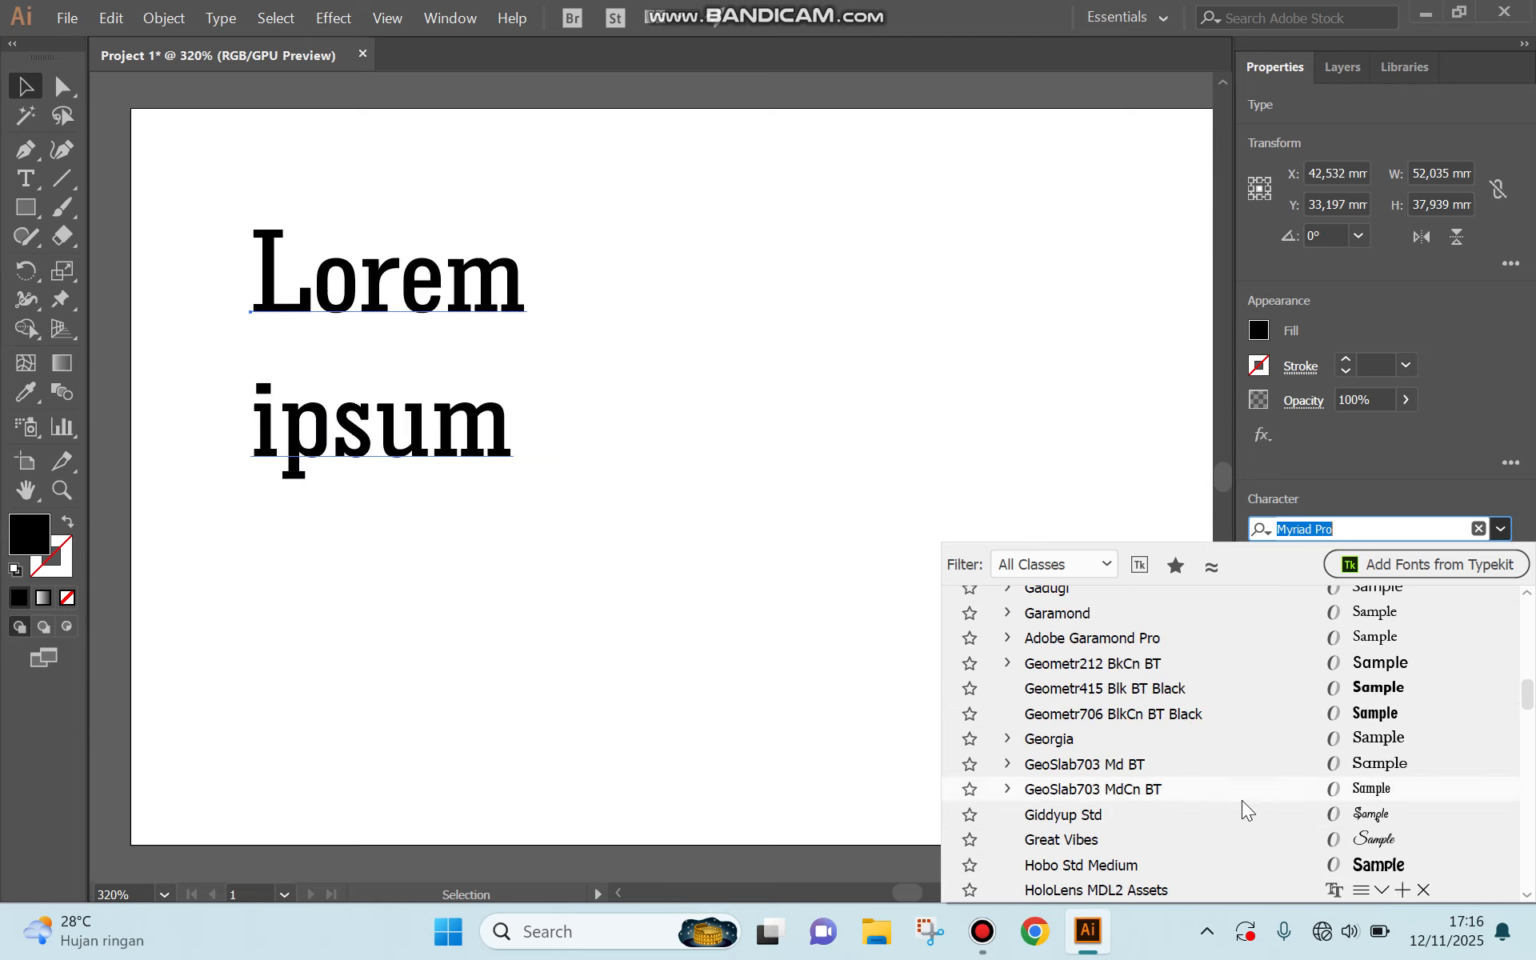
pyautogui.click(1417, 868)
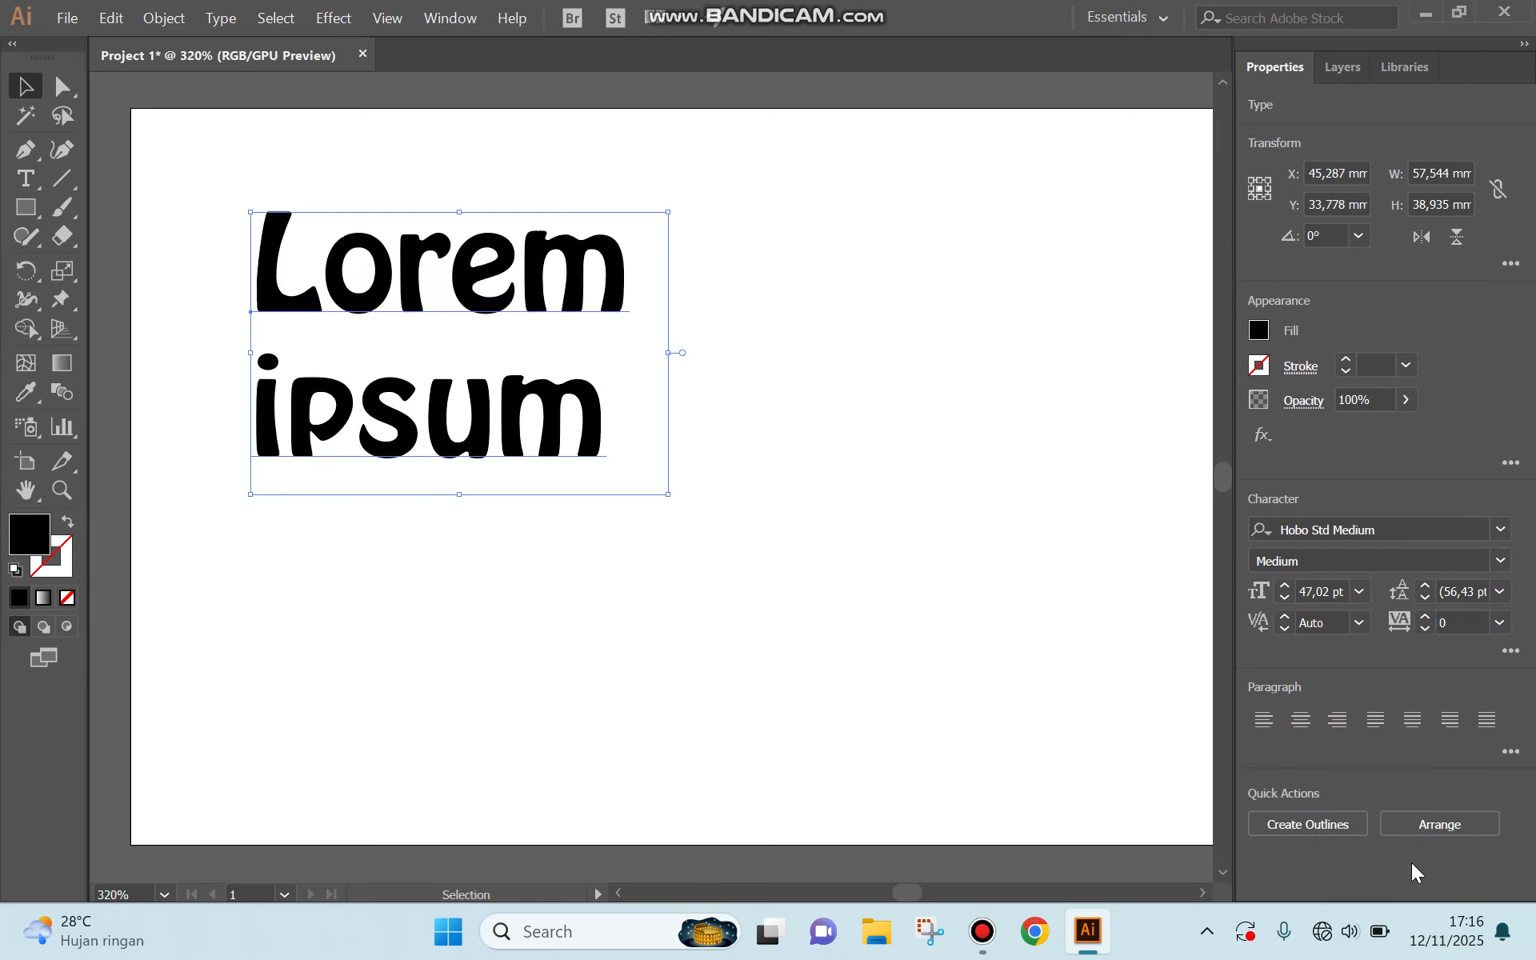
pyautogui.click(1499, 561)
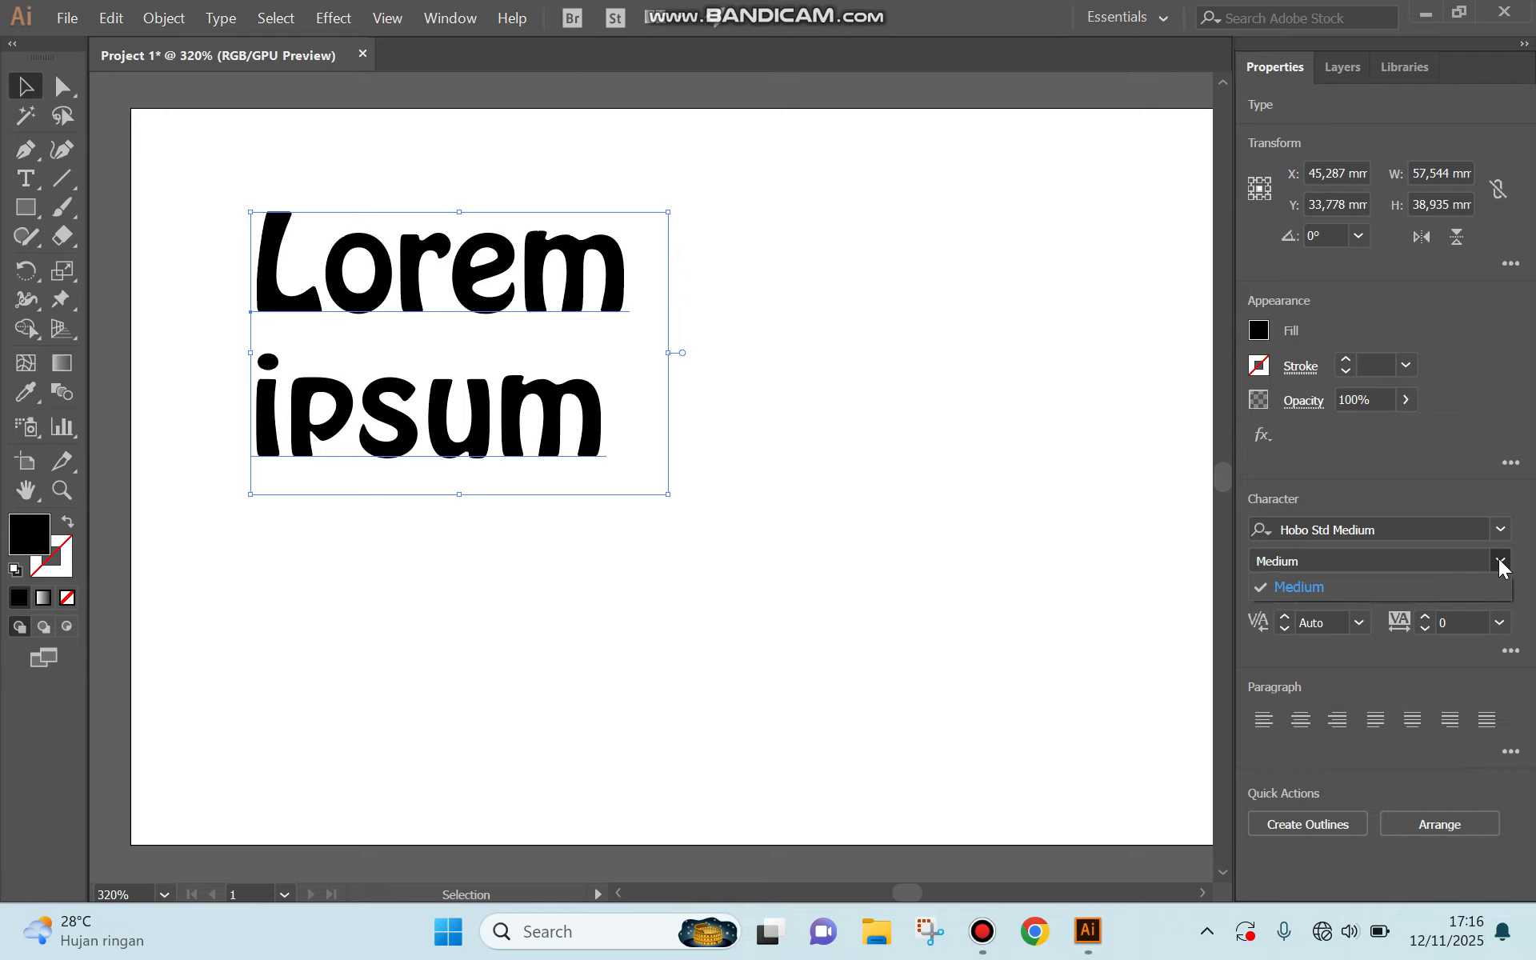
pyautogui.click(1375, 588)
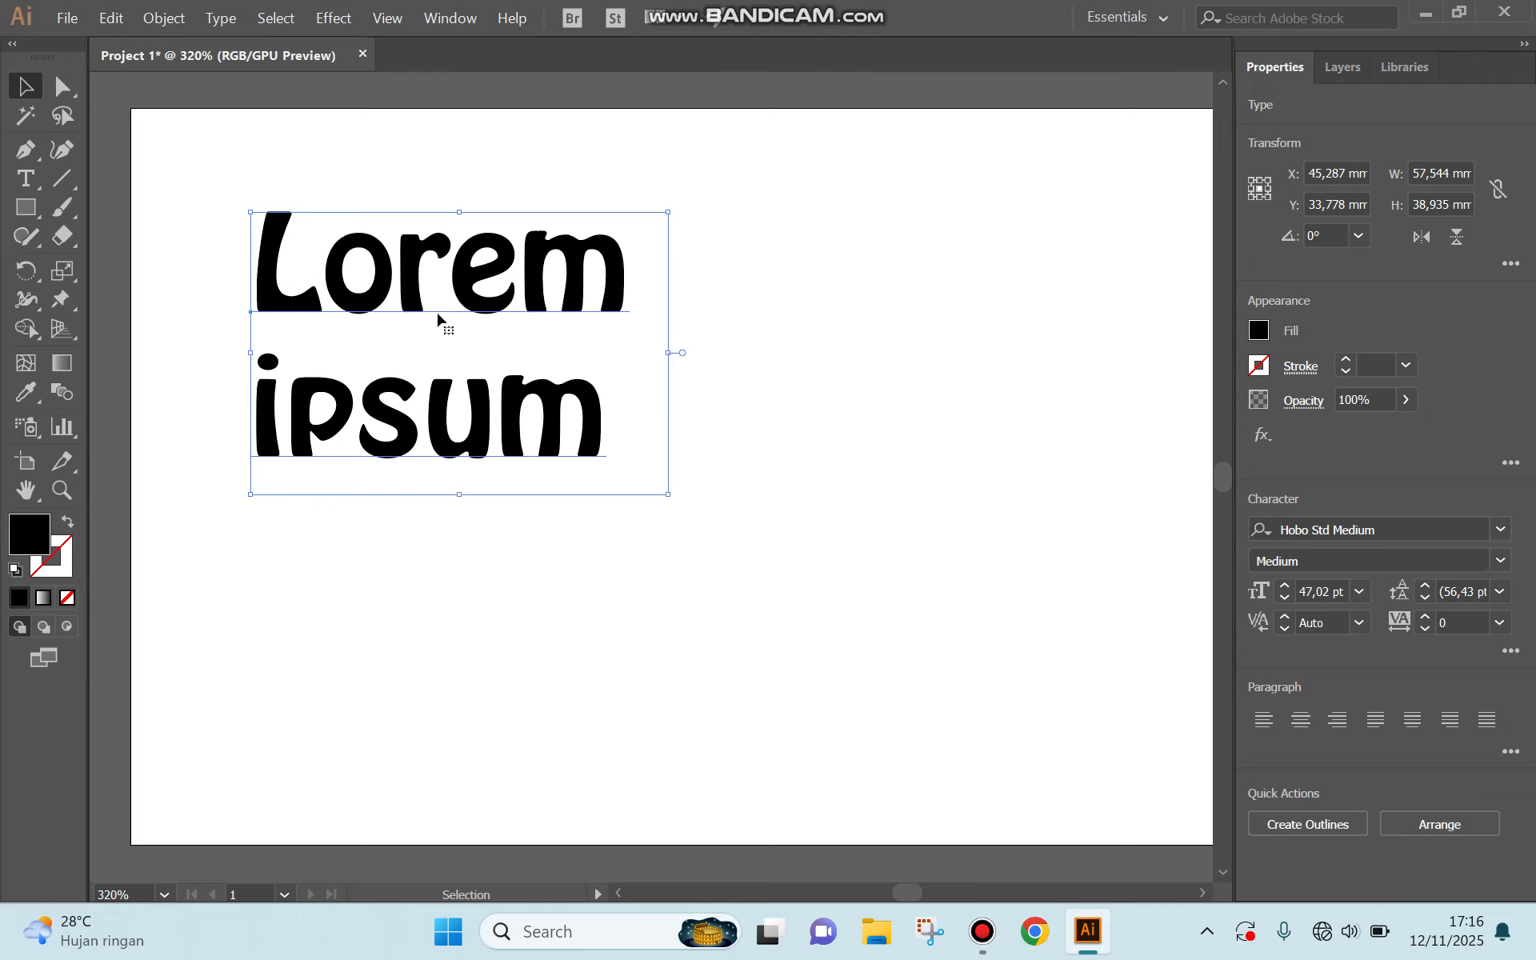
# Display the floating Character panel for the selected text.
pyautogui.click(454, 24)
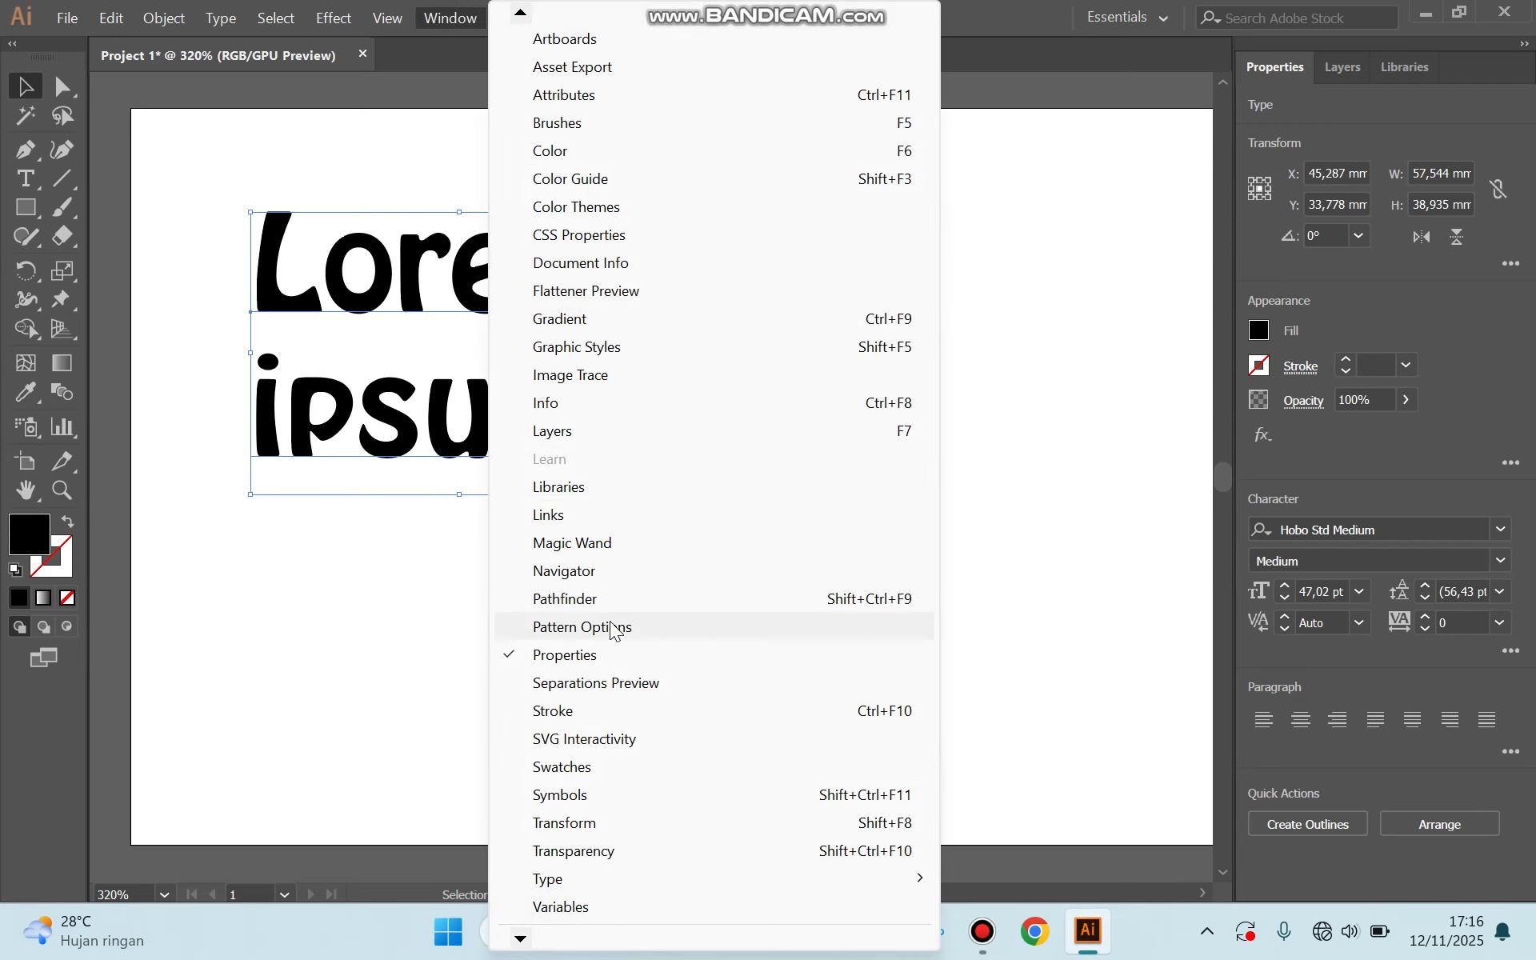
pyautogui.moveTo(560, 880)
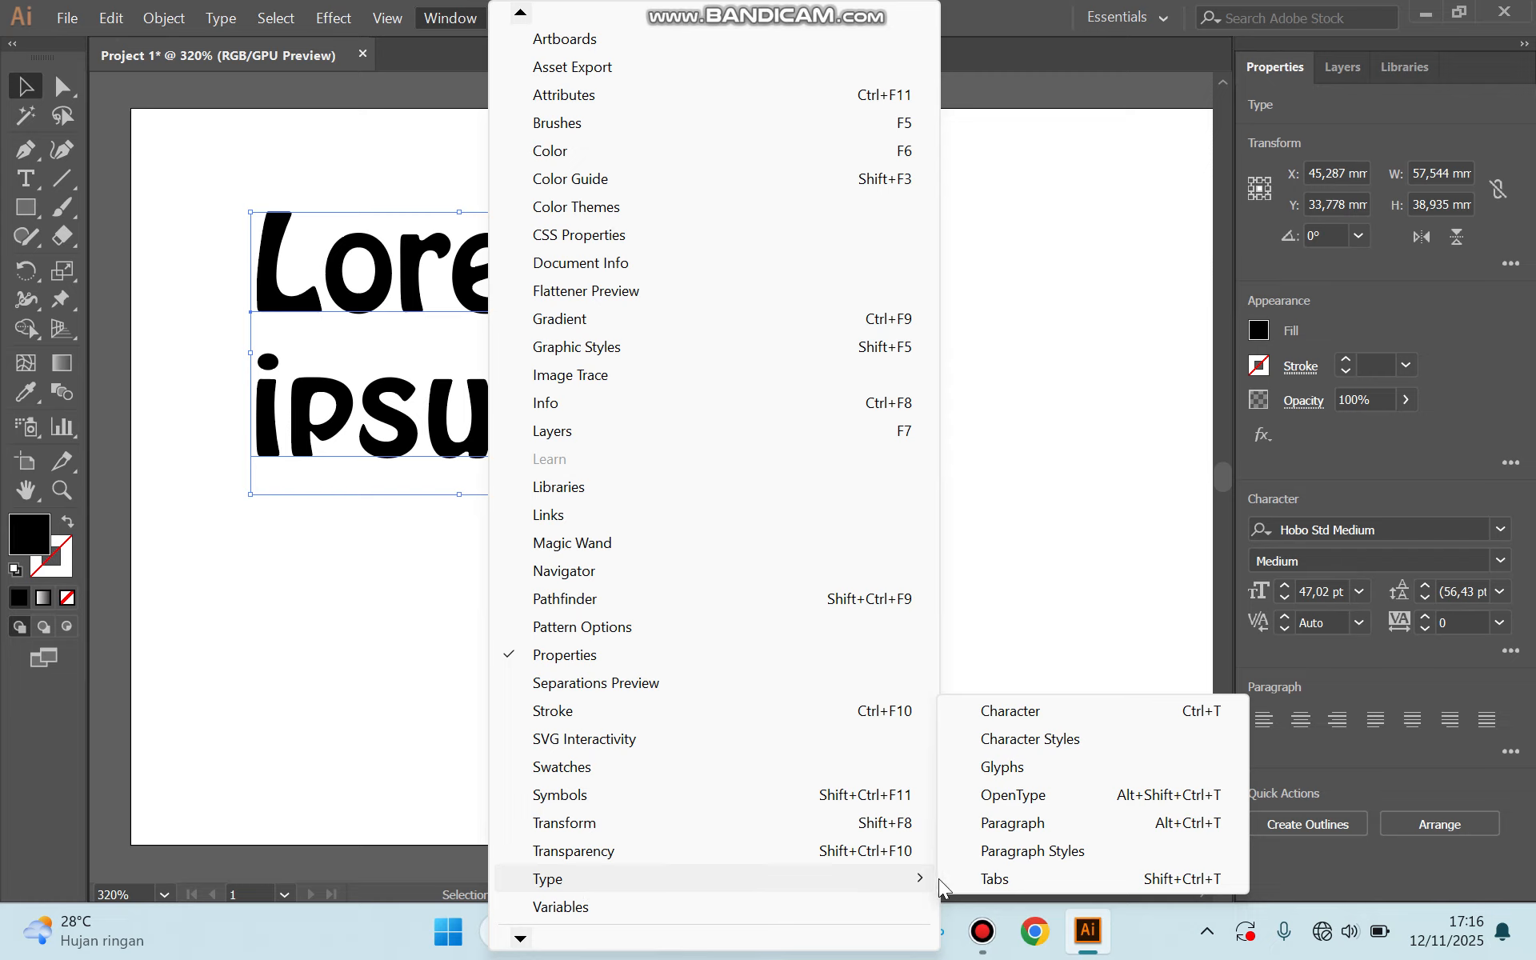
pyautogui.click(1012, 720)
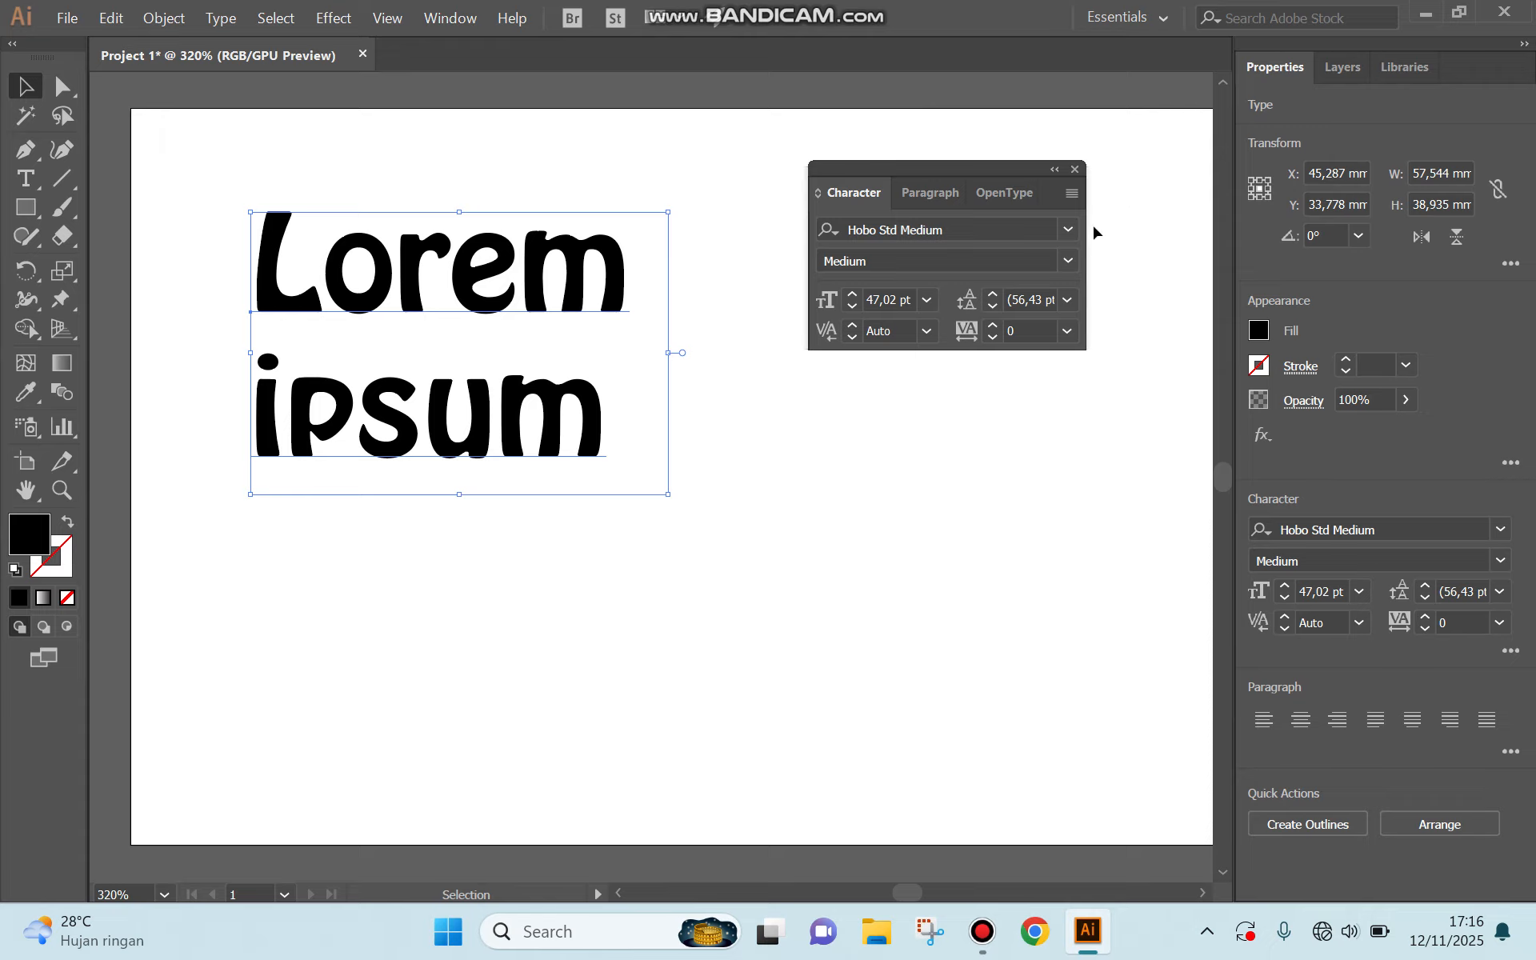
# Examine the font families and the styles offered for the current Hobo Std font in the Character panel.
pyautogui.click(1069, 229)
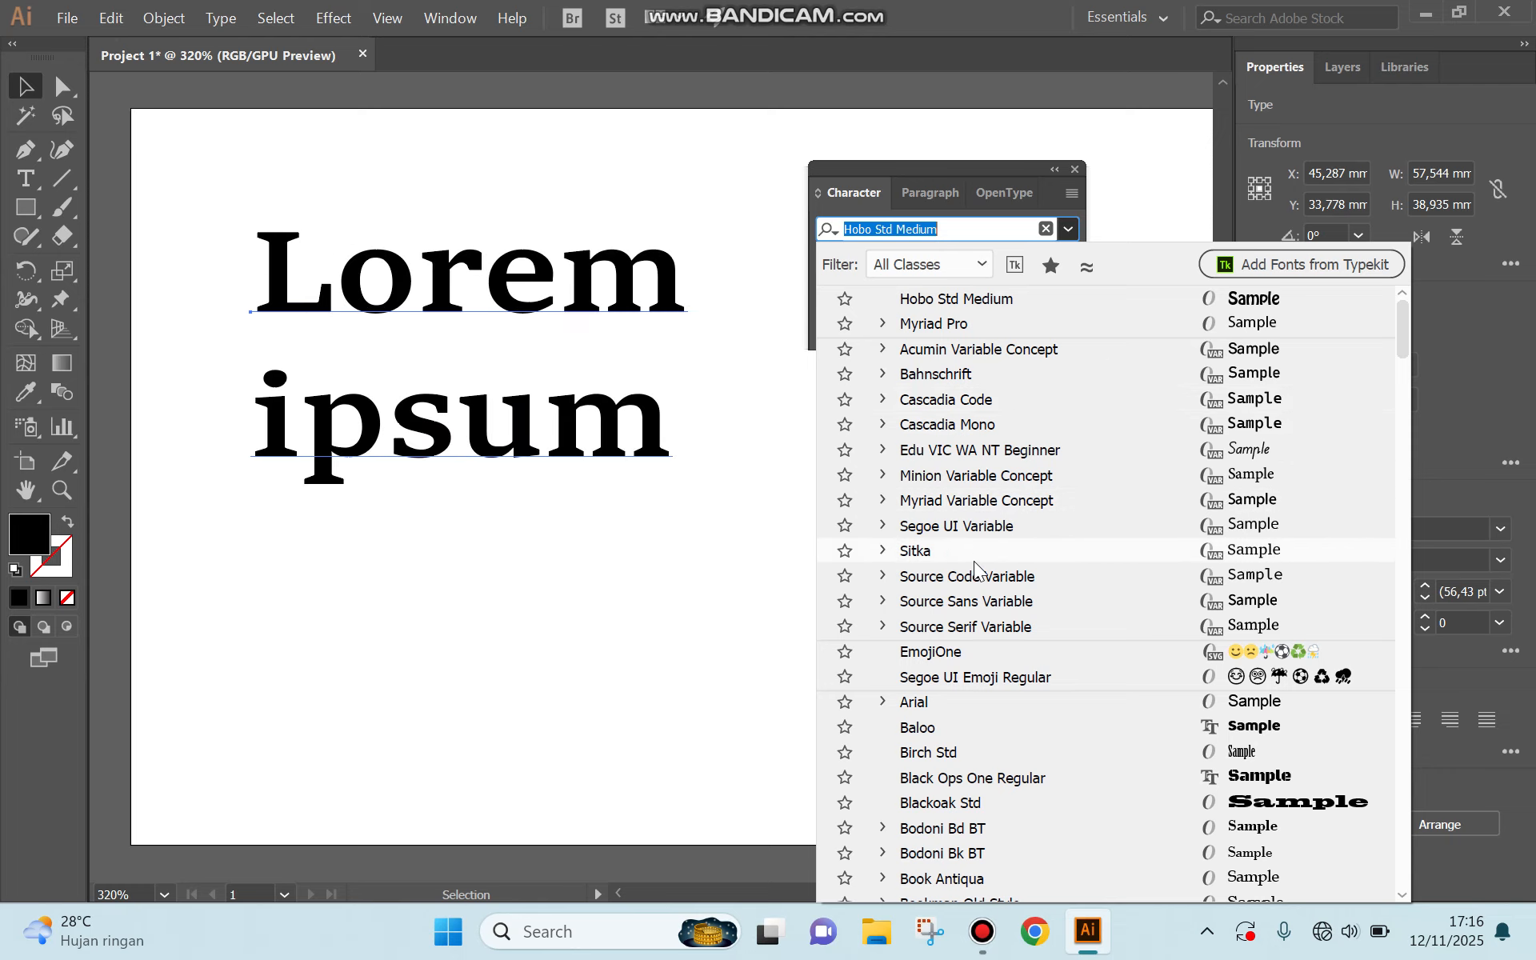
pyautogui.scroll(-1, 954, 752)
pyautogui.scroll(-7, 957, 759)
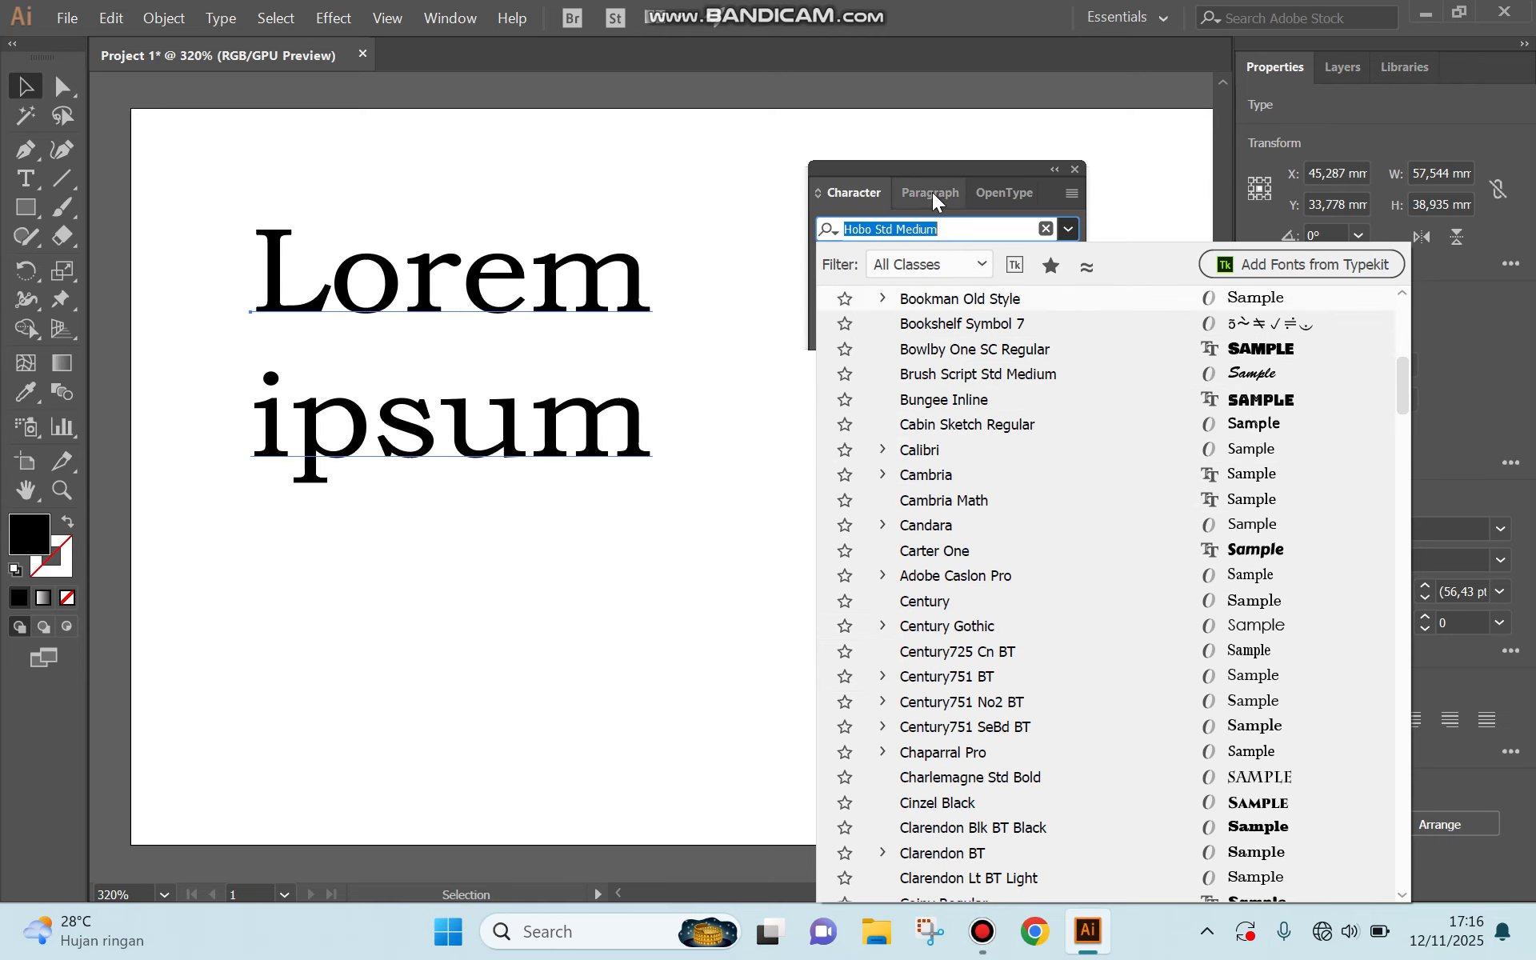
pyautogui.click(865, 205)
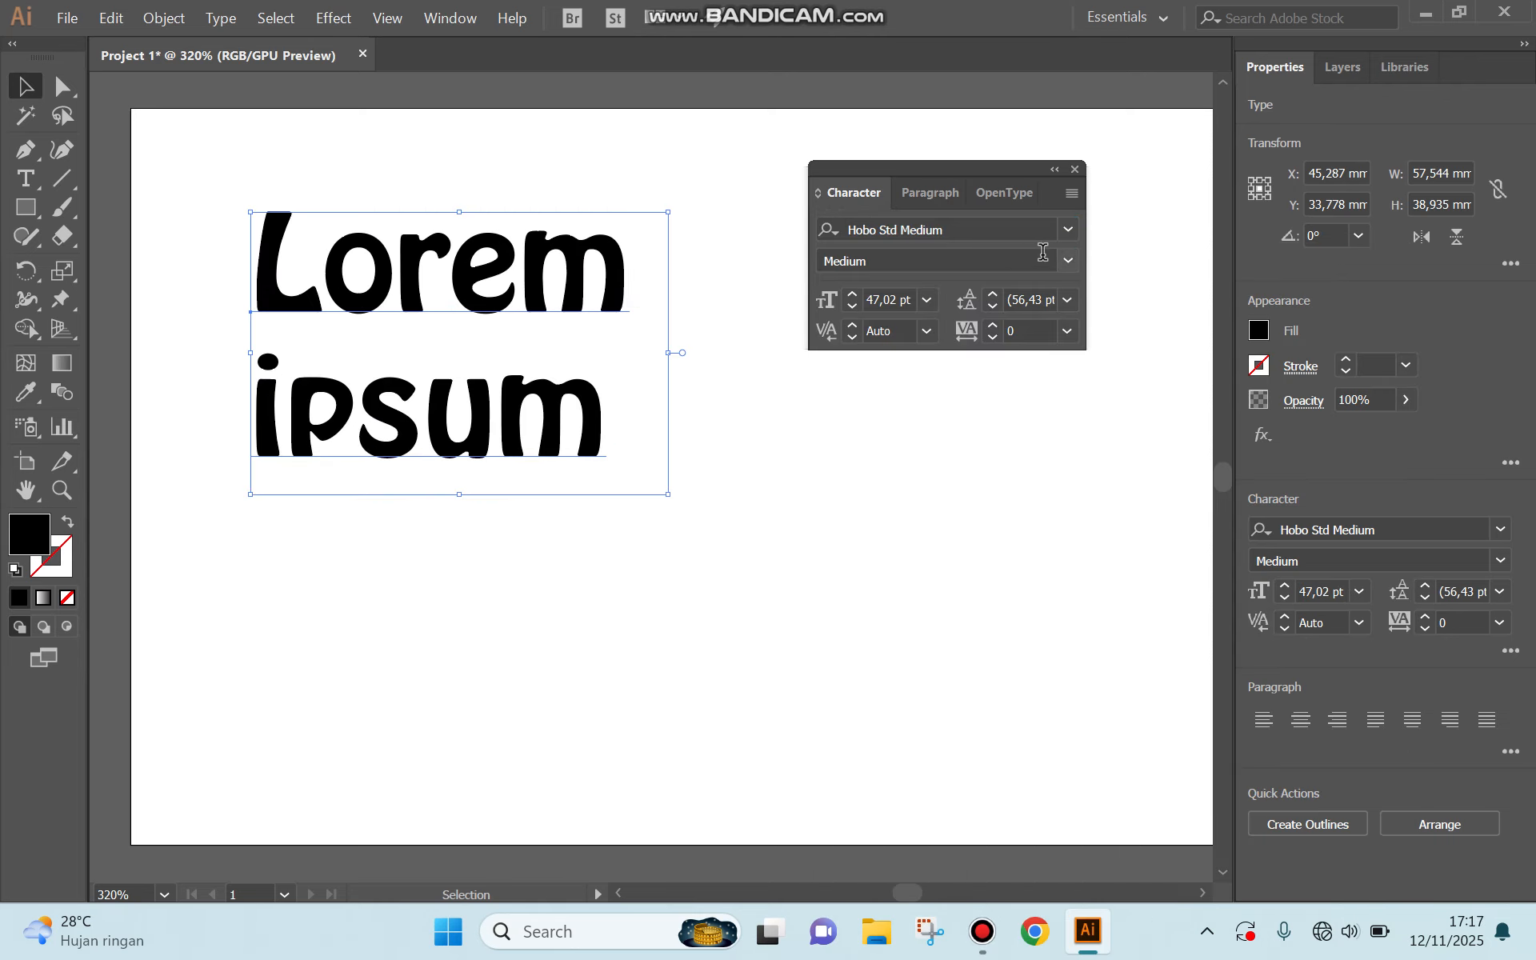
pyautogui.click(1069, 266)
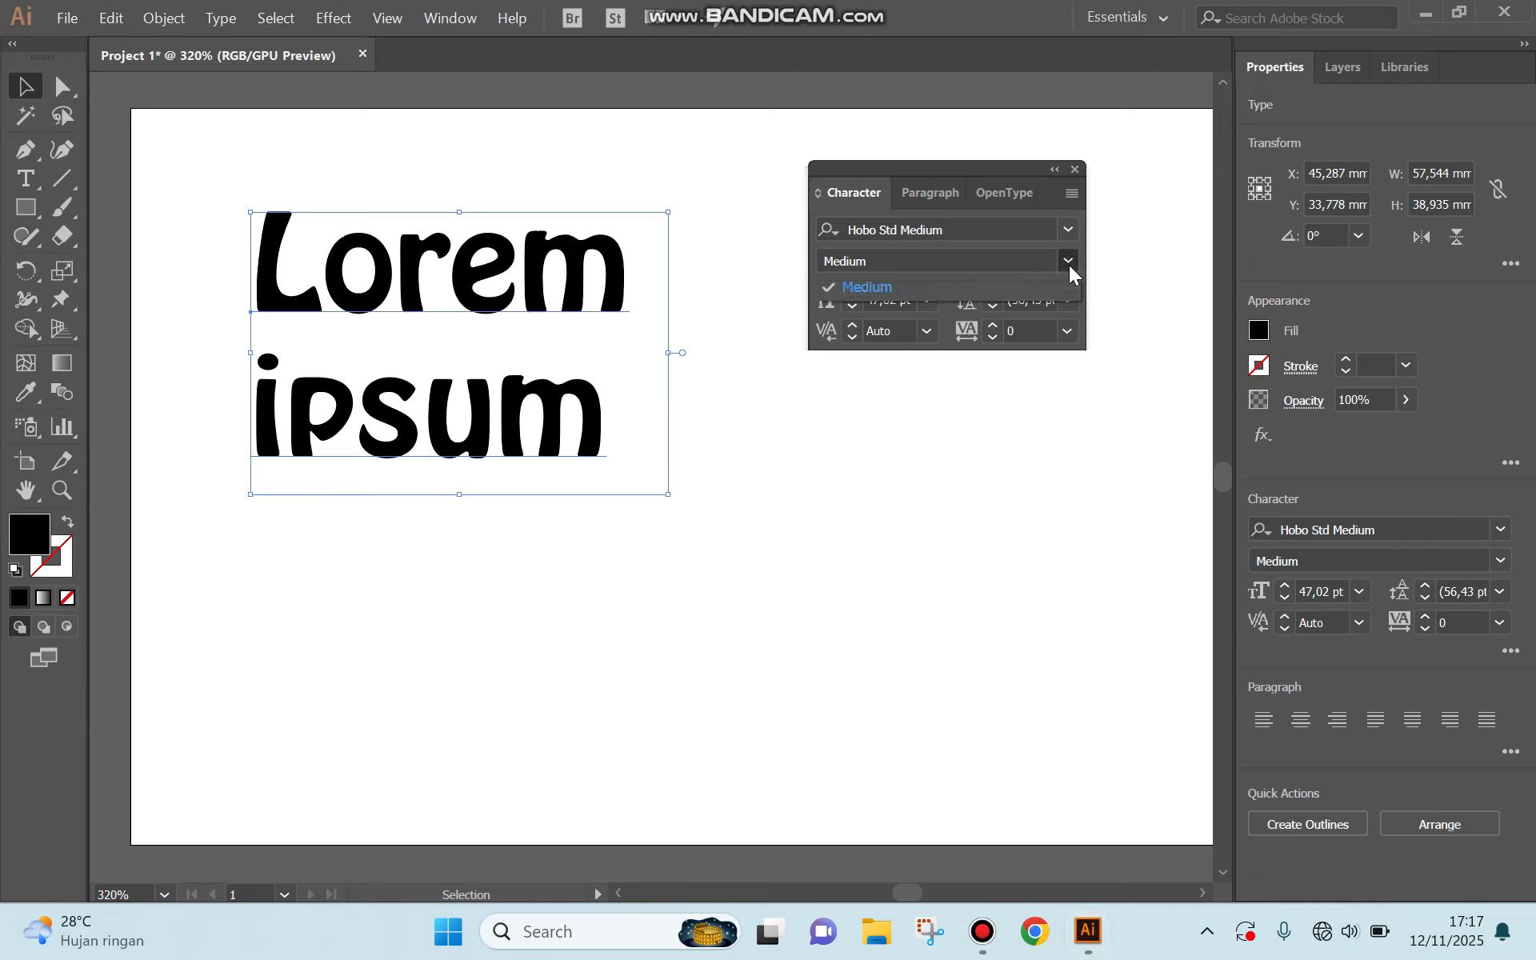
pyautogui.click(832, 290)
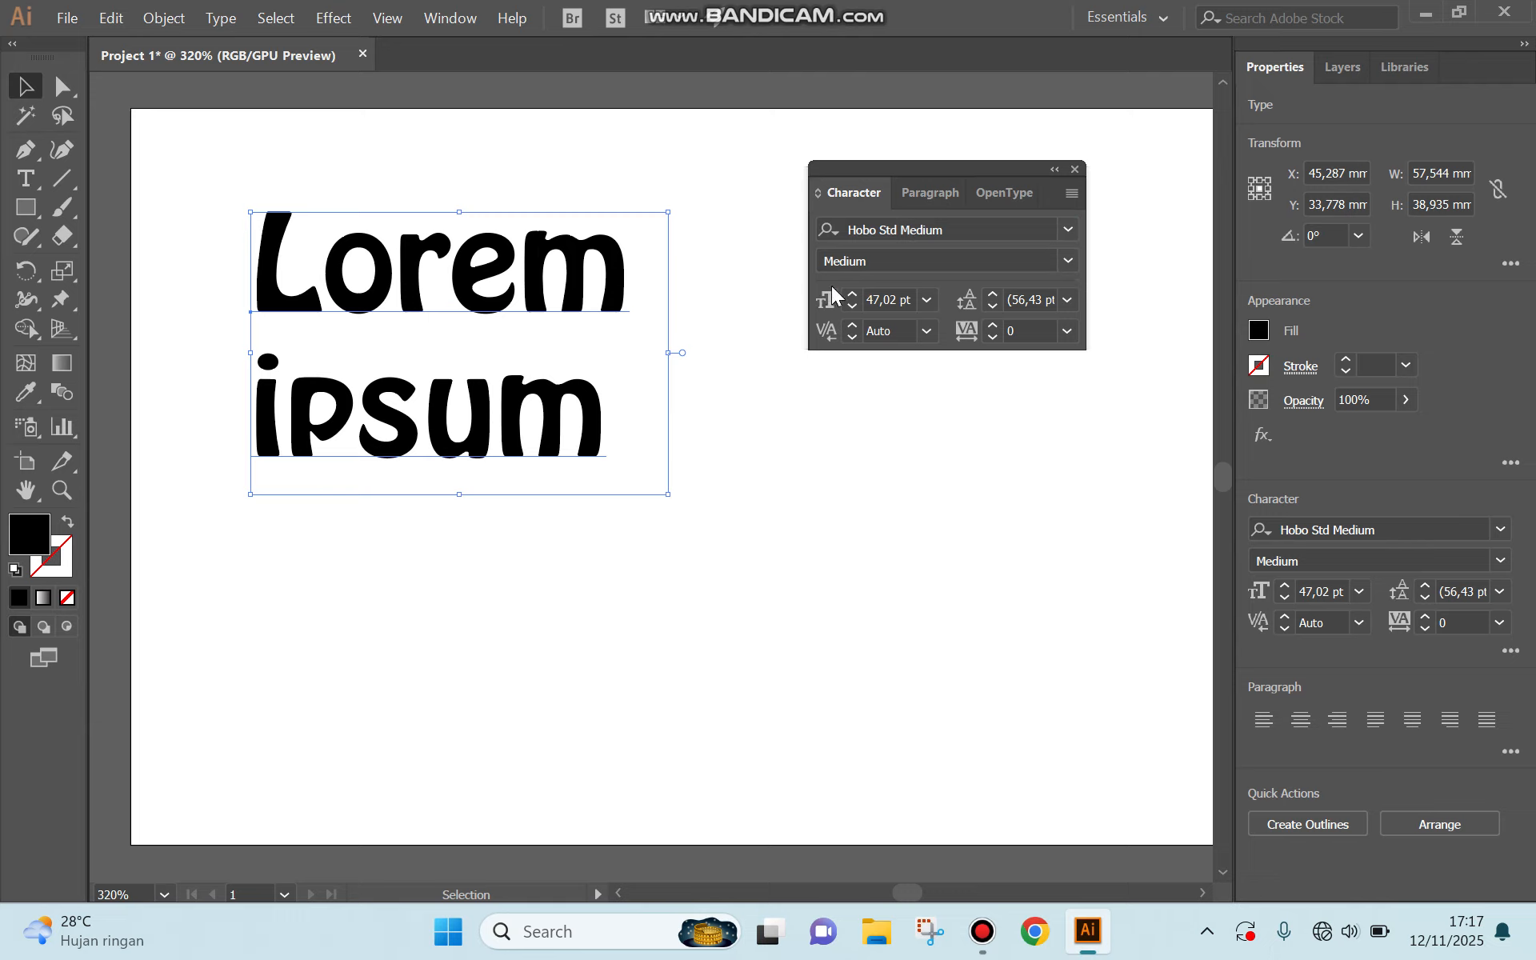
# Set the Lorem ipsum text's font to Myriad Pro with the Bold Italic style in the Character panel.
pyautogui.click(1068, 229)
pyautogui.scroll(-2, 1008, 390)
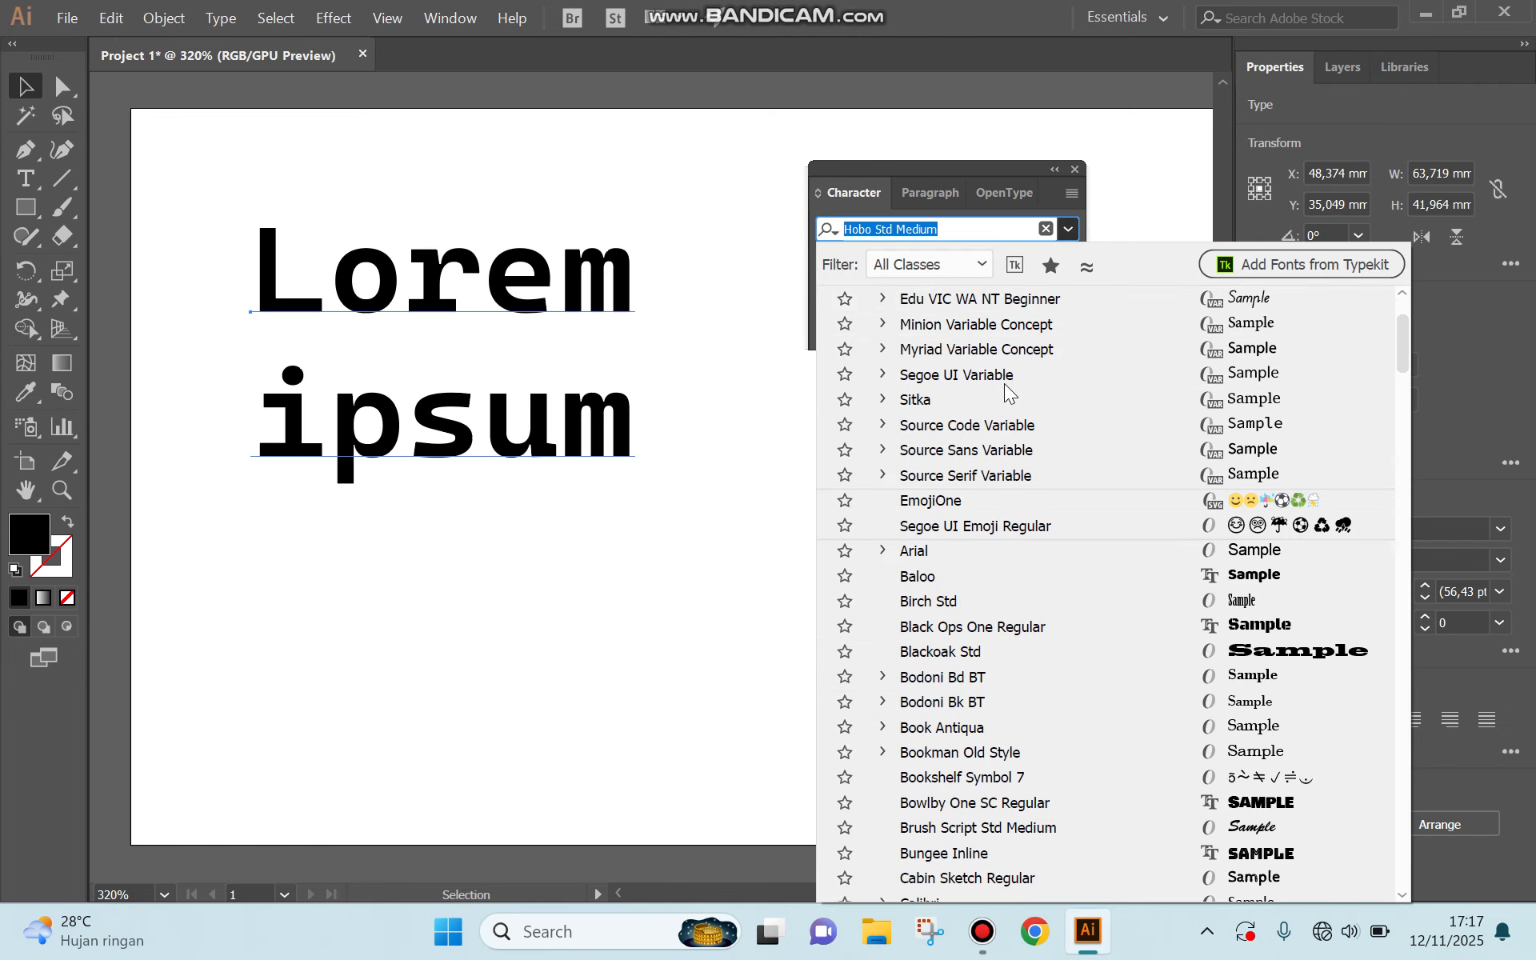
pyautogui.scroll(2, 1009, 416)
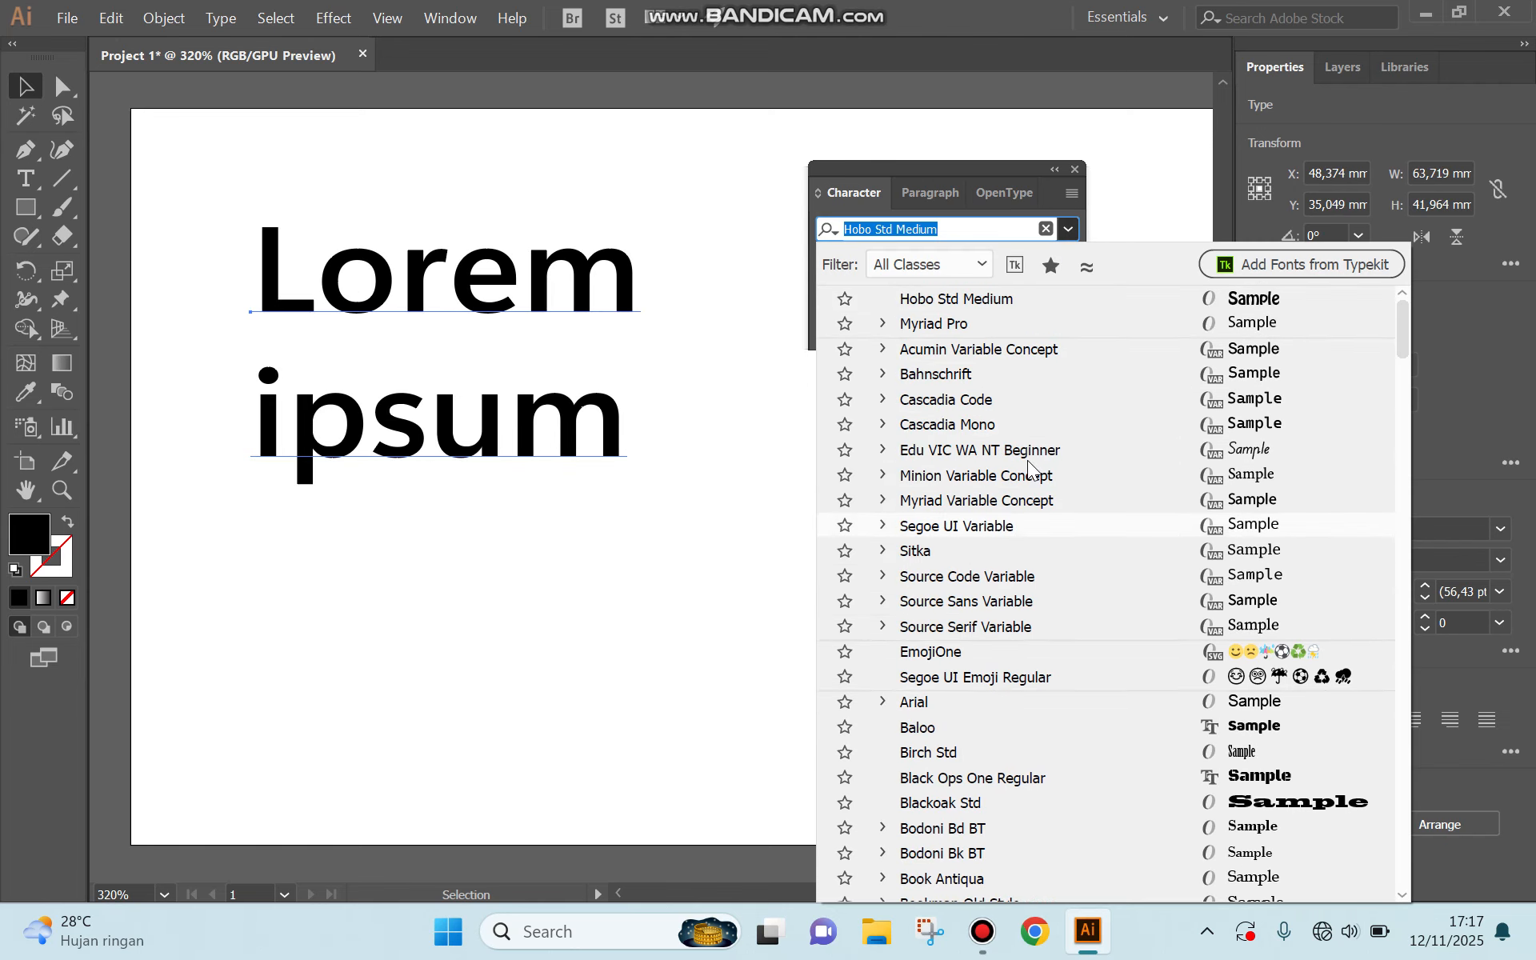
pyautogui.scroll(-2, 1028, 464)
pyautogui.scroll(2, 1027, 459)
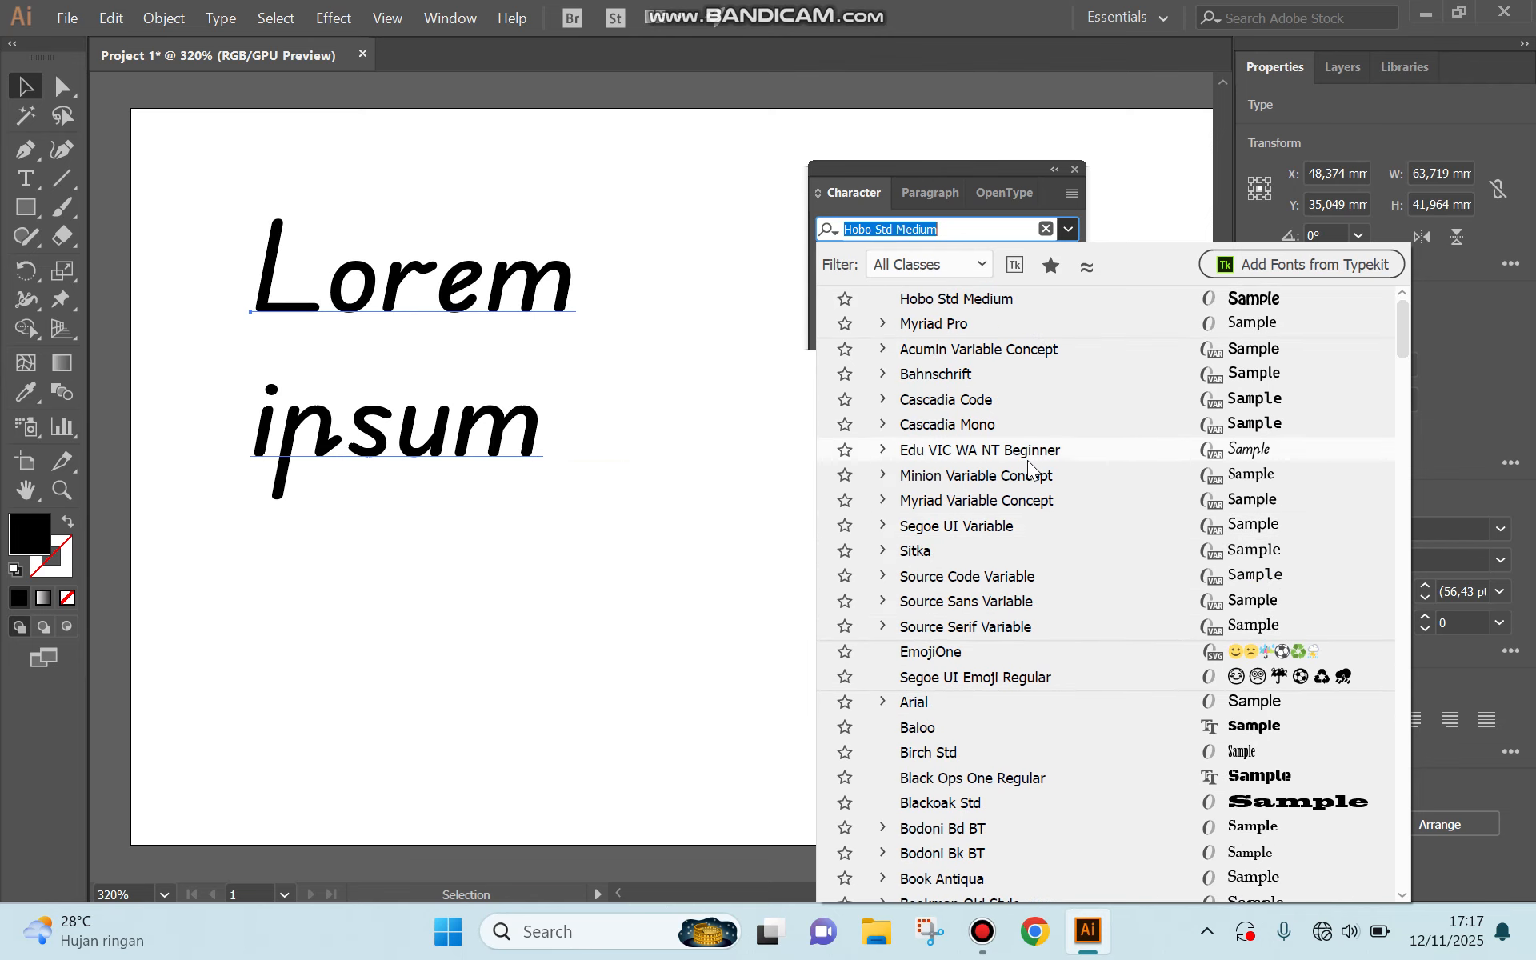
pyautogui.click(960, 321)
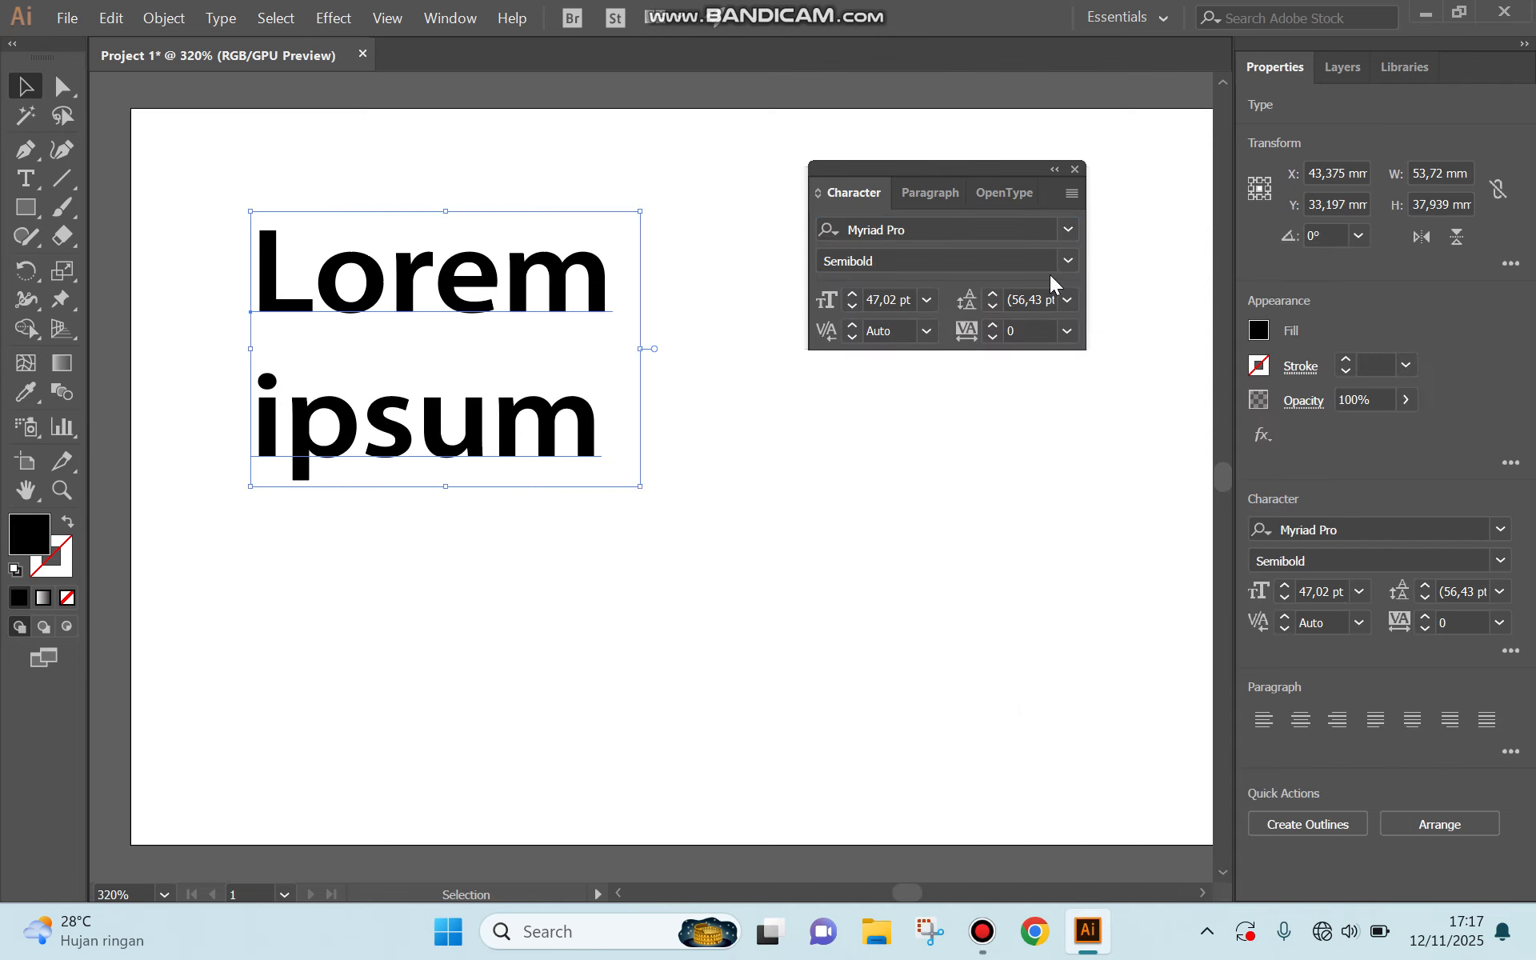
pyautogui.click(1067, 262)
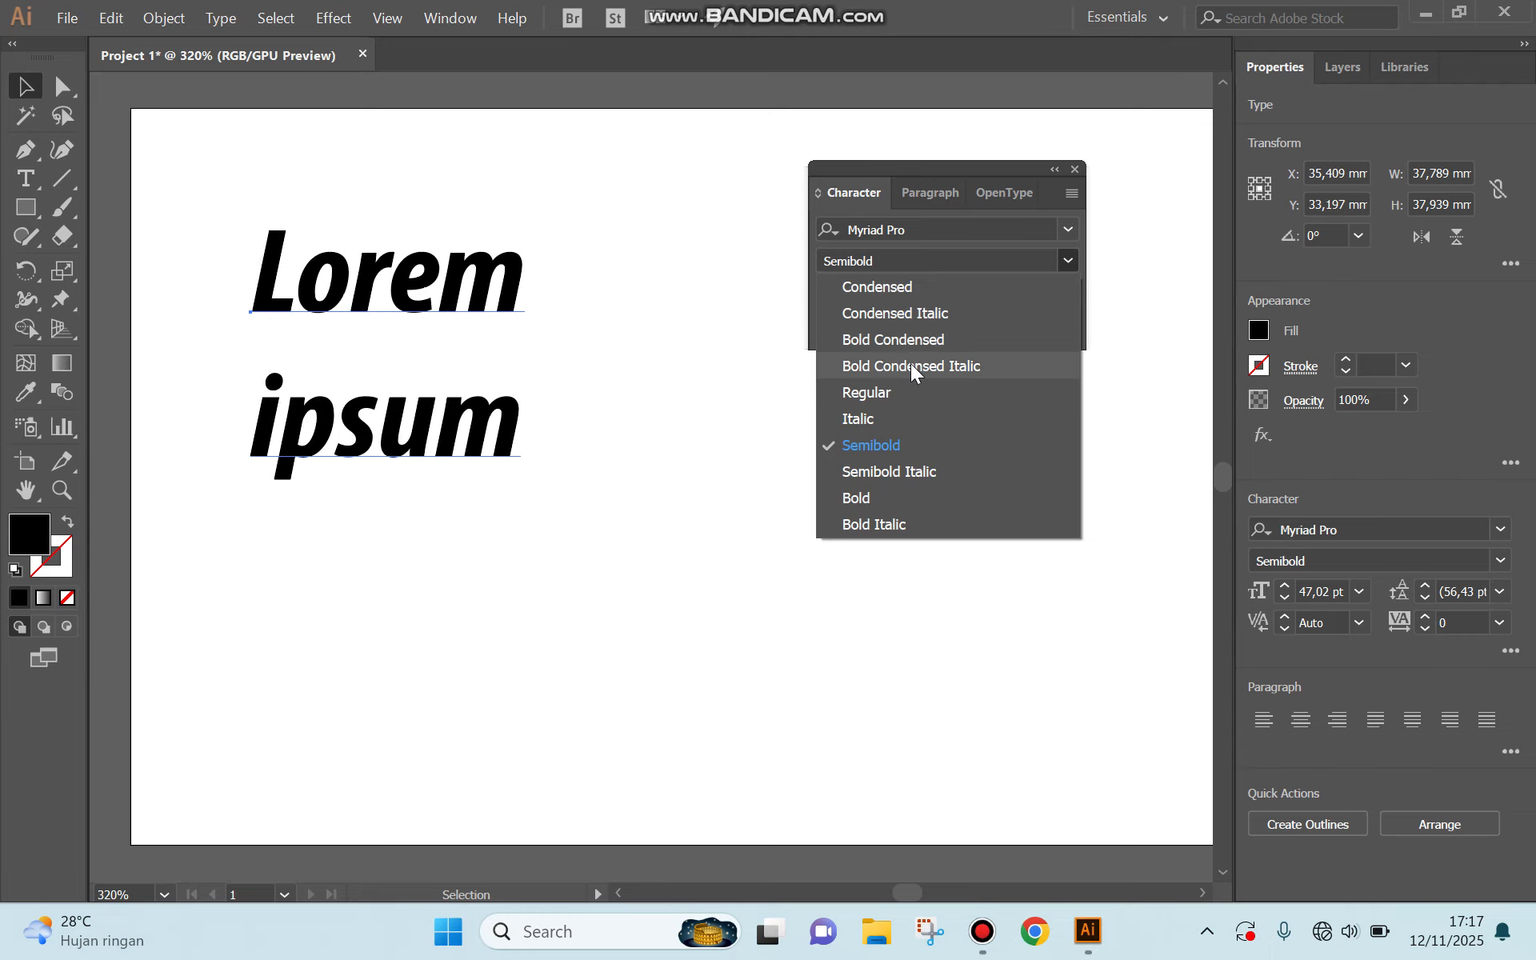
pyautogui.click(892, 524)
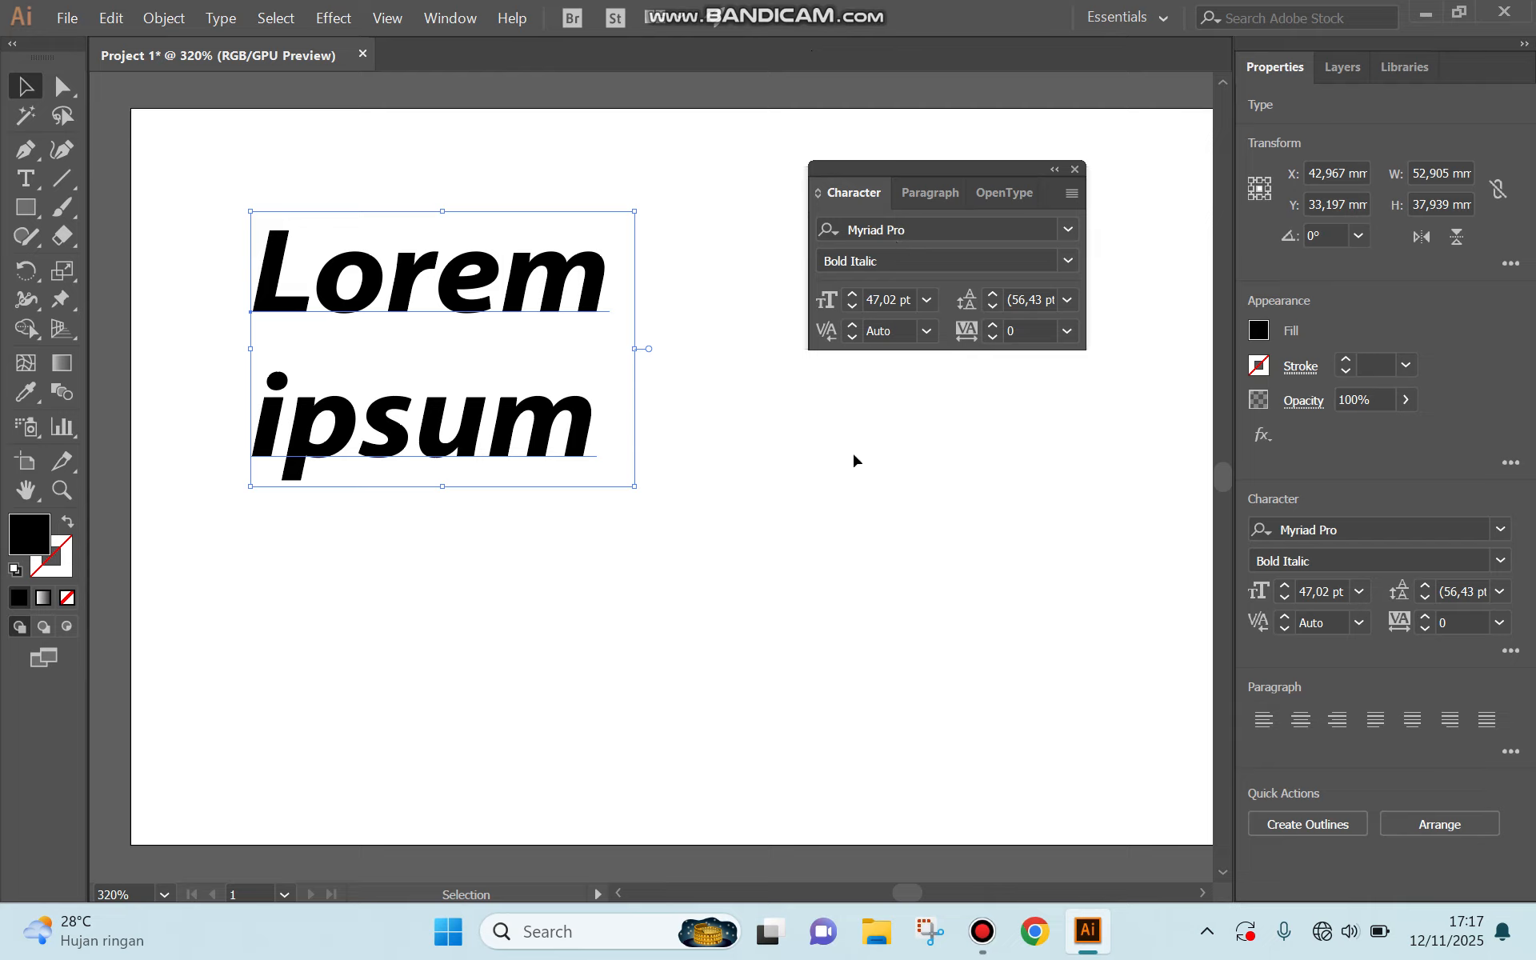
pyautogui.click(981, 931)
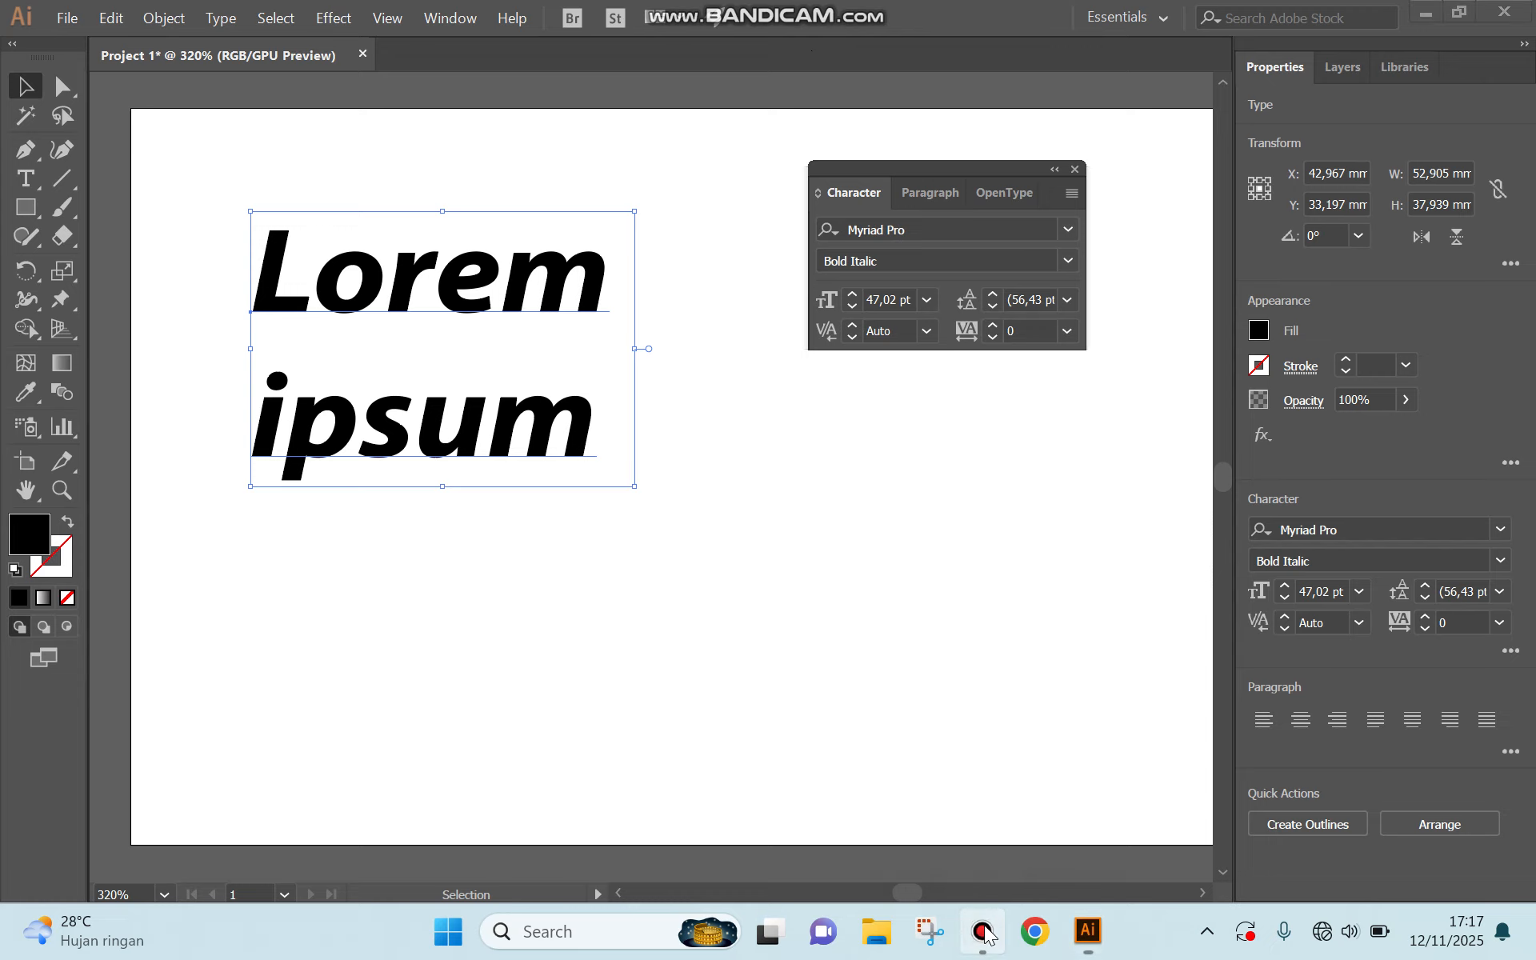